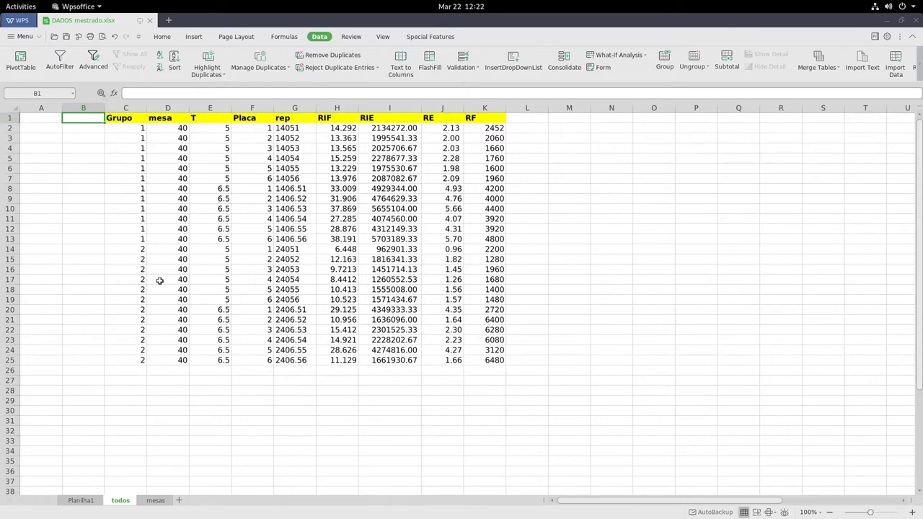
Step: Switch to SAS Studio and narrow the file navigation area to widen the editor for the proc mixed peso mesa1.sas program
key("alt+Tab")
key("alt+Tab")
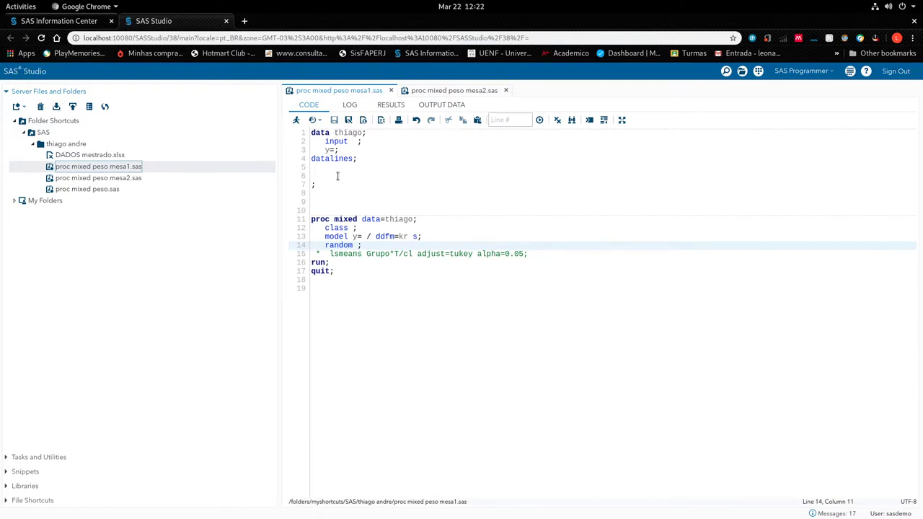
left_click(329, 169)
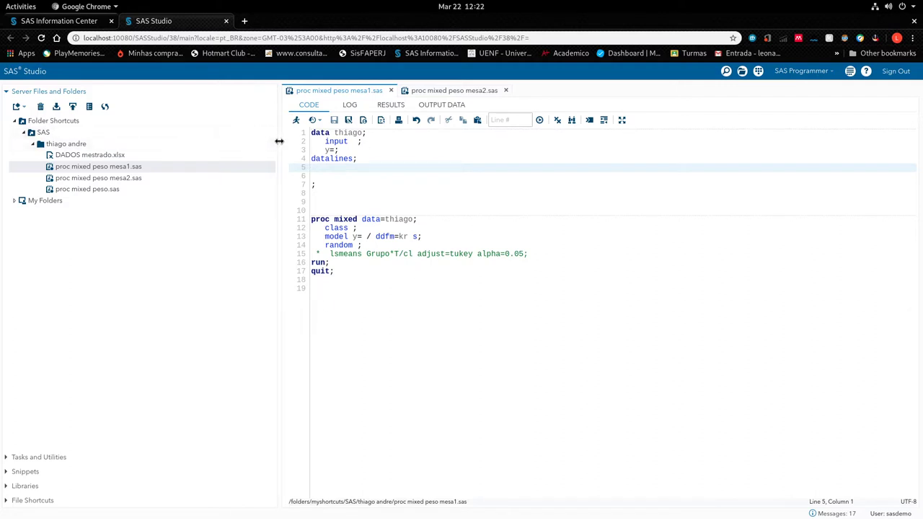
left_click_drag(278, 144, 174, 164)
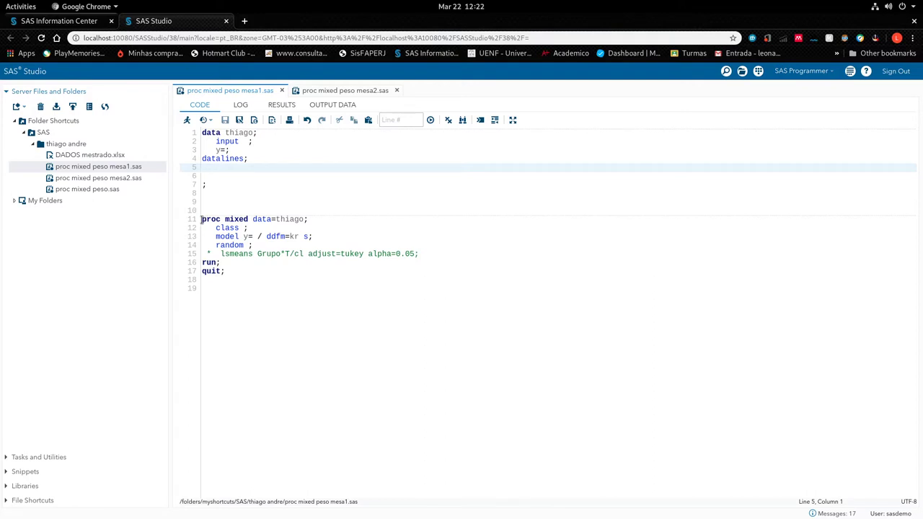
left_click_drag(201, 219, 249, 219)
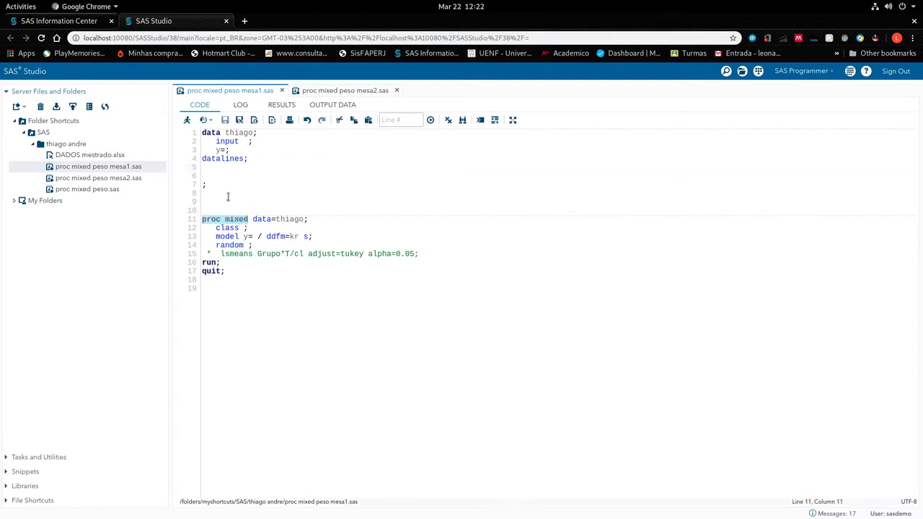
left_click(245, 141)
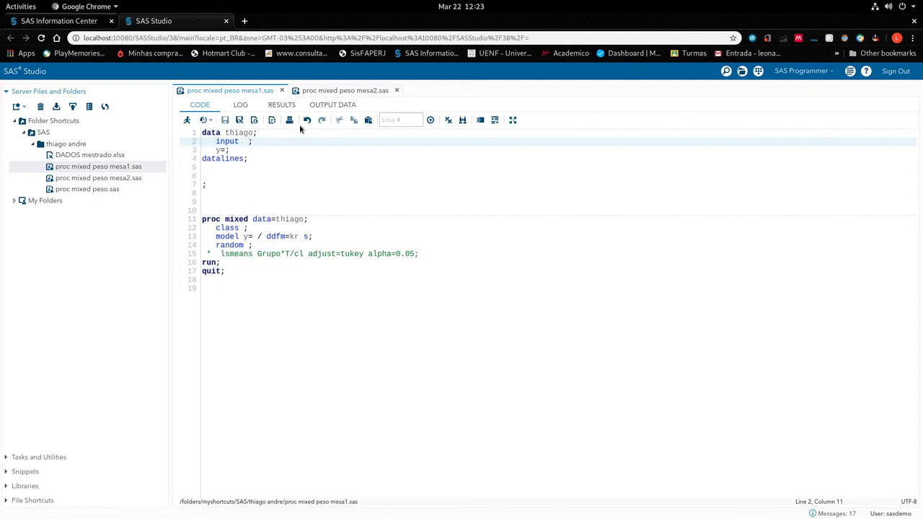
Step: Switch to the DADOS mestrado.xlsx spreadsheet and copy the whole table with its headers, C1:K25, from the todos sheet
key("alt+Tab")
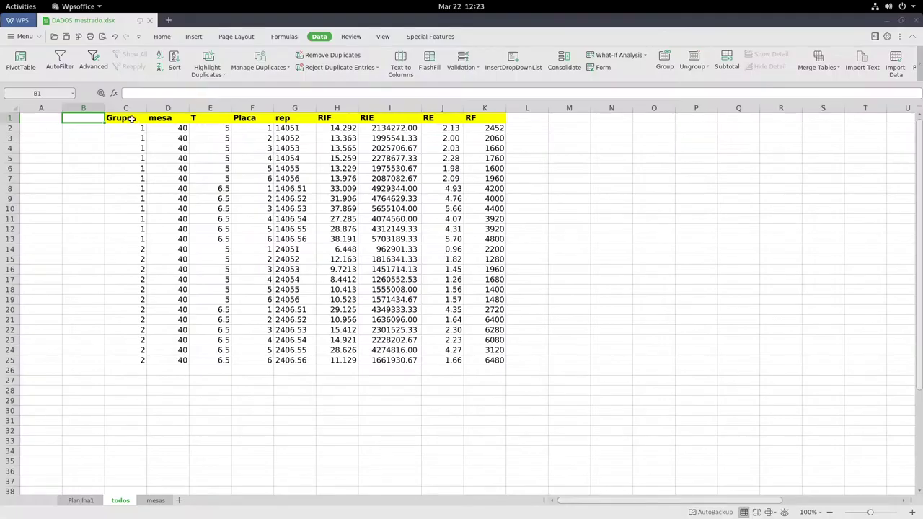
left_click_drag(122, 117, 486, 359)
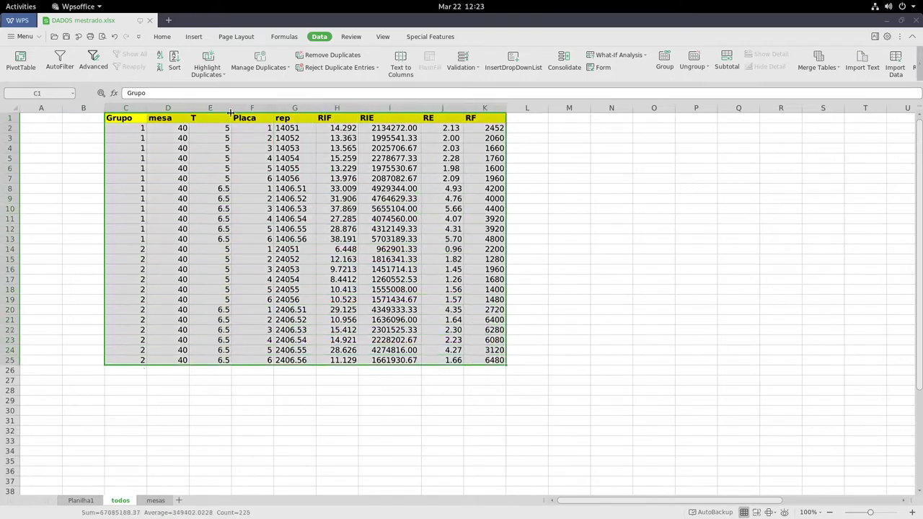
right_click(127, 115)
left_click(159, 128)
Step: Back in SAS Studio, paste the copied spreadsheet table on the line below the datalines statement
key("alt+Tab")
left_click(215, 167)
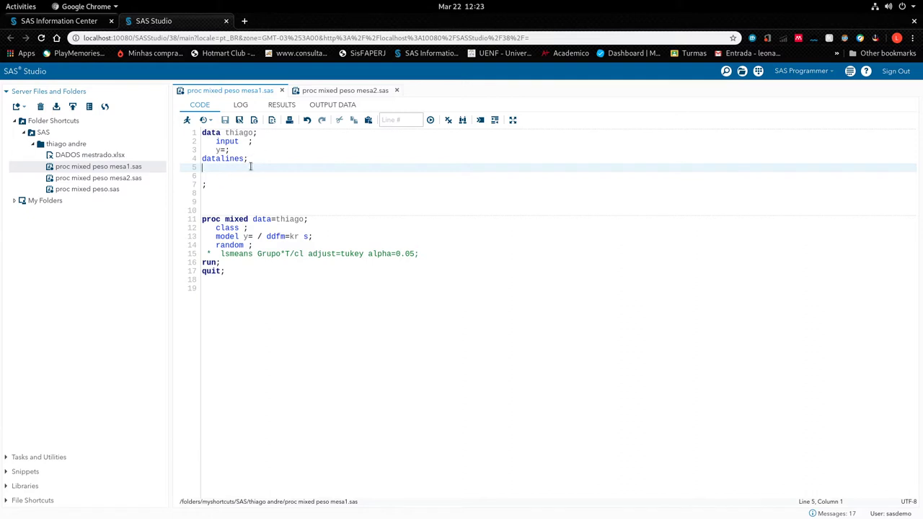
key("ctrl+v")
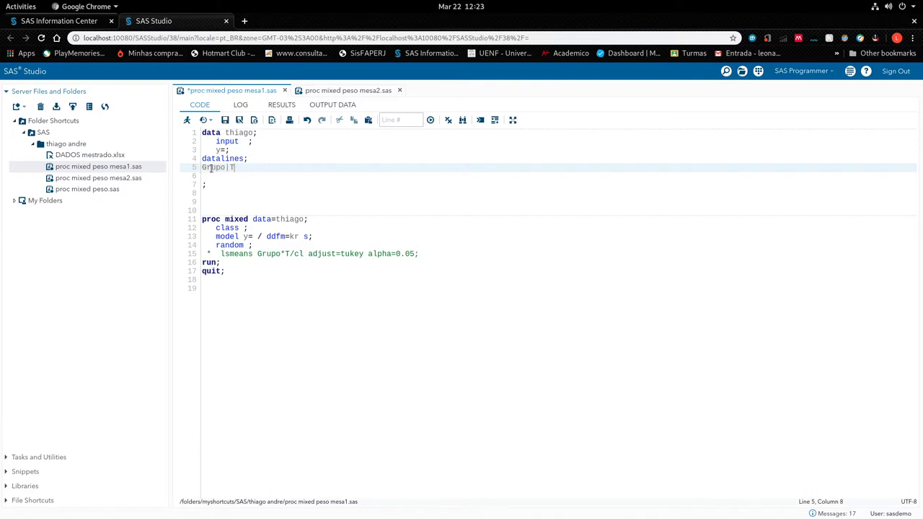
key("ctrl+z")
key("alt+Tab")
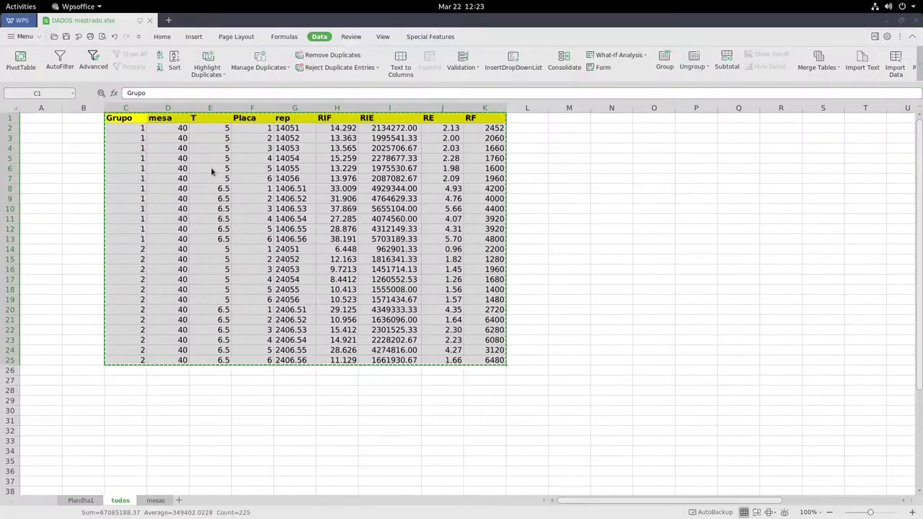
key("alt+Tab")
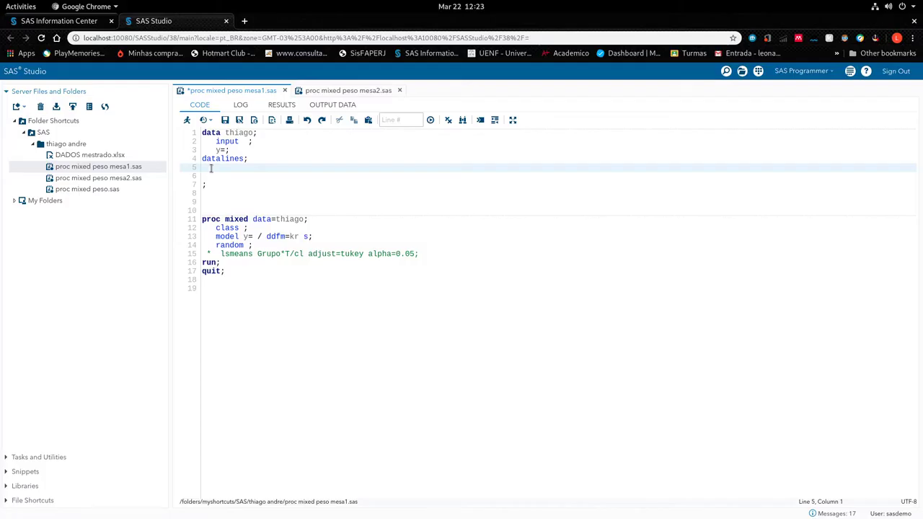
key("ctrl+v")
Step: Move the header row of variable names, Grupo through RF, from the pasted data into the input statement
left_click(413, 167)
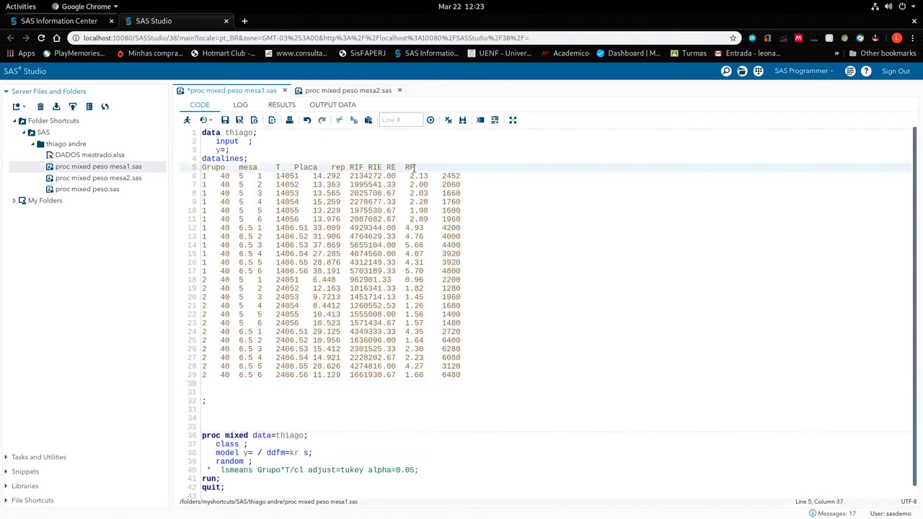
left_click_drag(415, 167, 202, 168)
key("BackSpace")
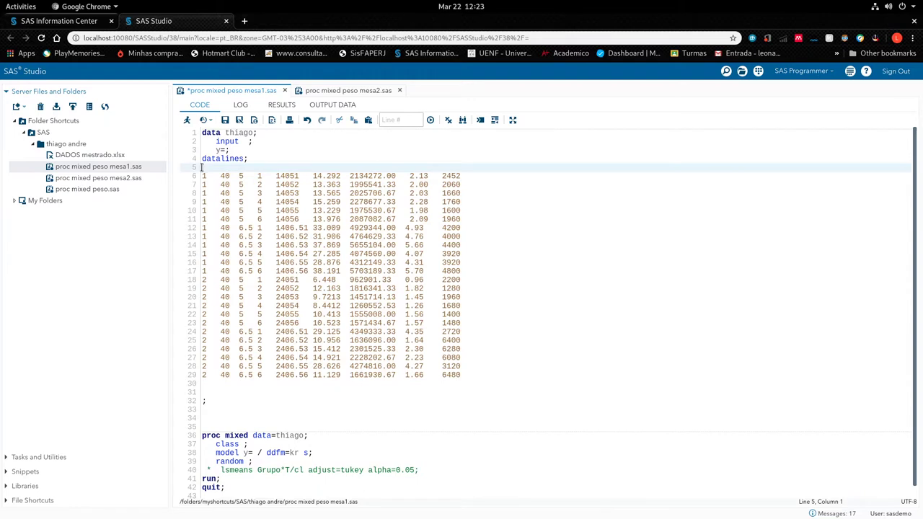
left_click(248, 141)
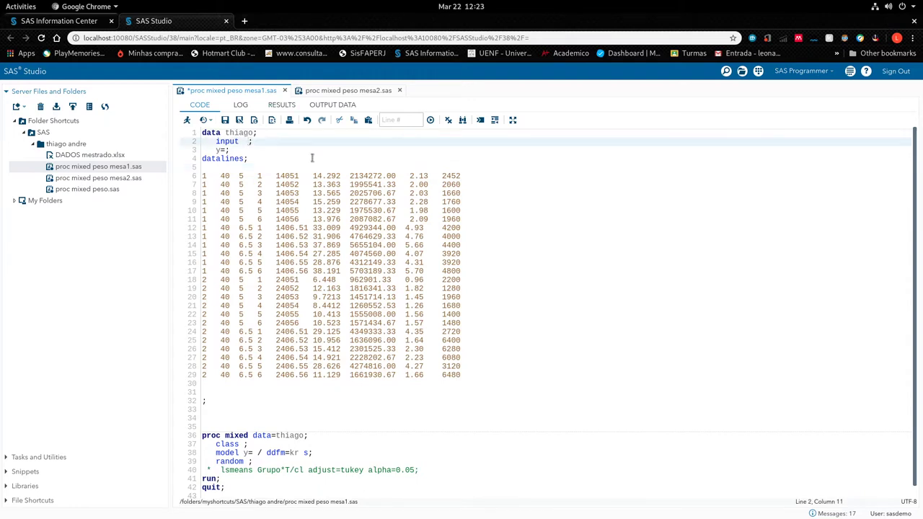
key("ctrl+v")
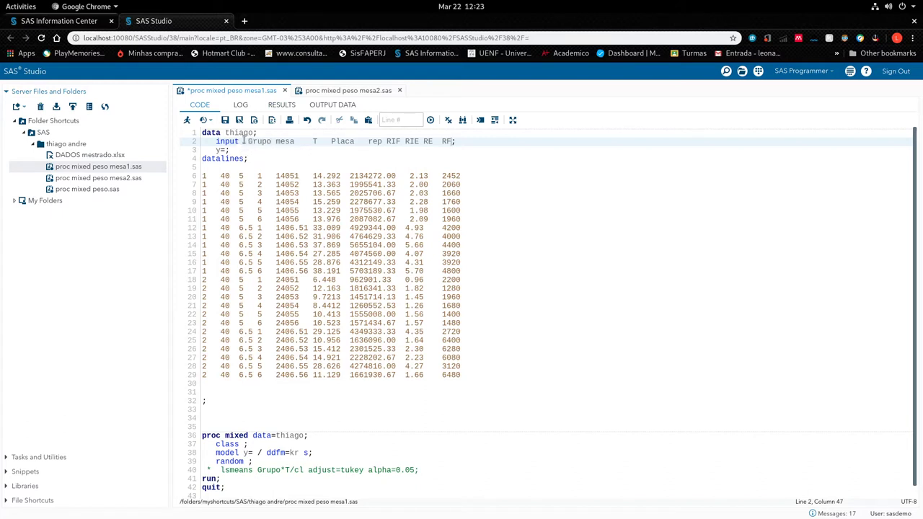
Step: Use Find and Replace to replace every tab gap between the values in the program with plain spaces
left_click_drag(246, 140, 484, 133)
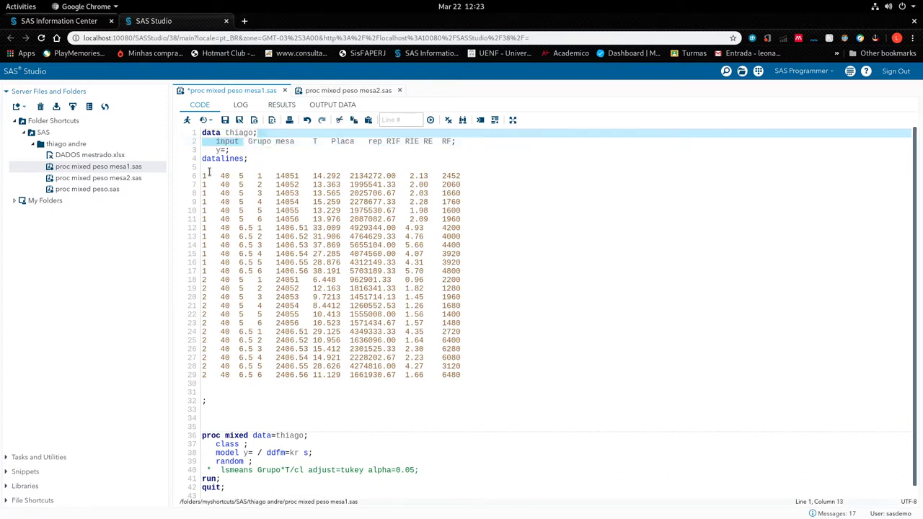
left_click(206, 175)
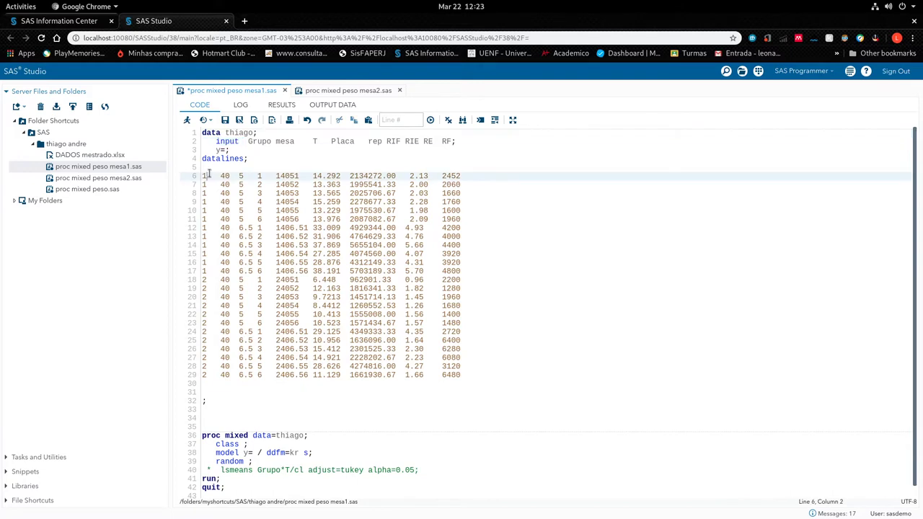
left_click_drag(206, 175, 215, 176)
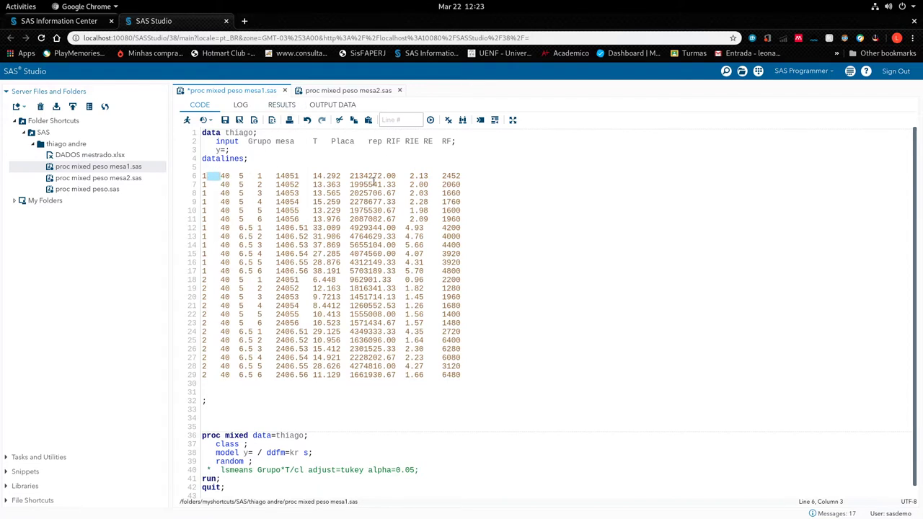
left_click(462, 121)
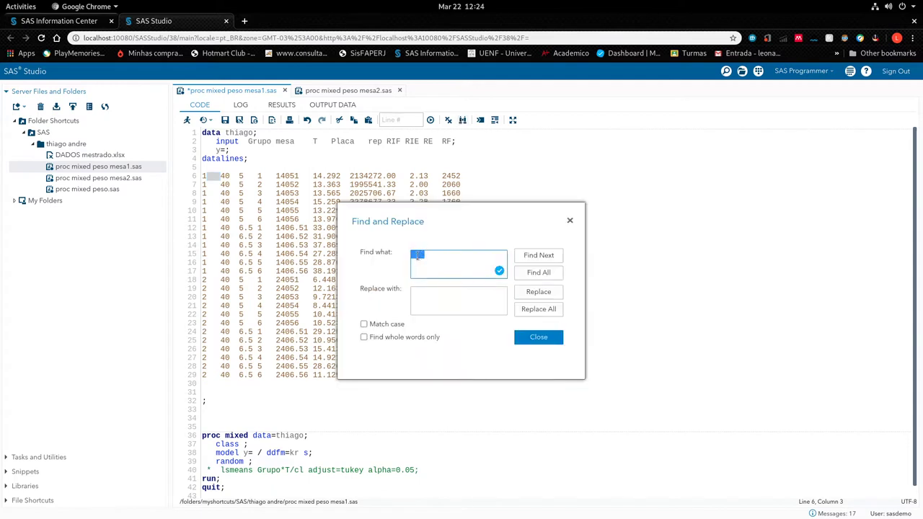
left_click(421, 293)
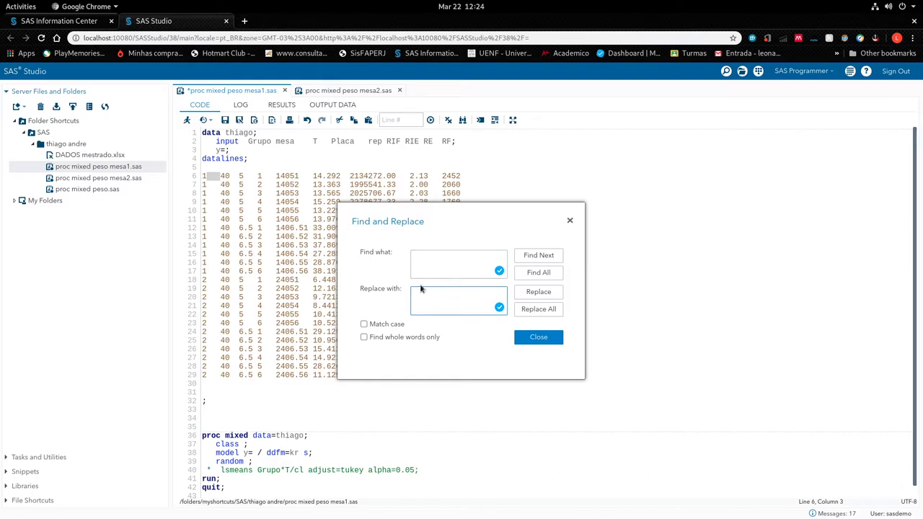
left_click(537, 309)
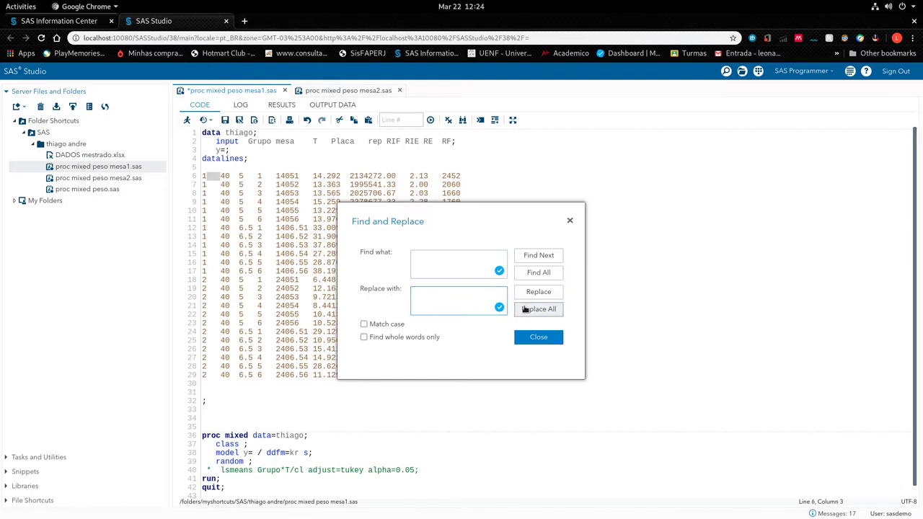
left_click(543, 339)
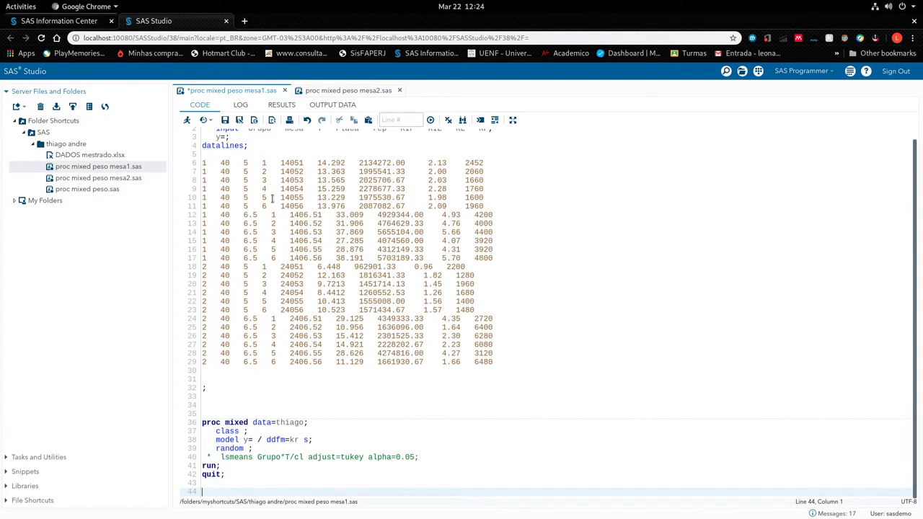
scroll(237, 140, "up", 1)
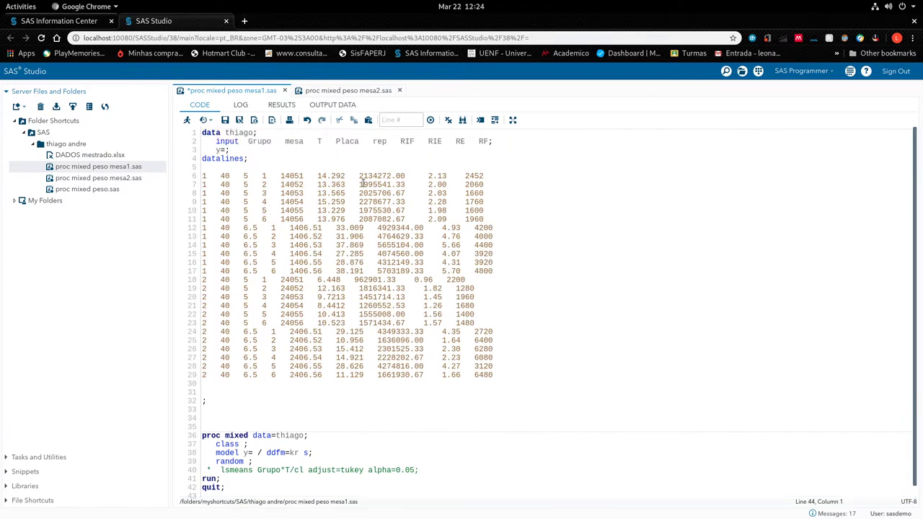
Step: Complete the y assignment below the input statement so that it reads y=RIF
left_click(225, 150)
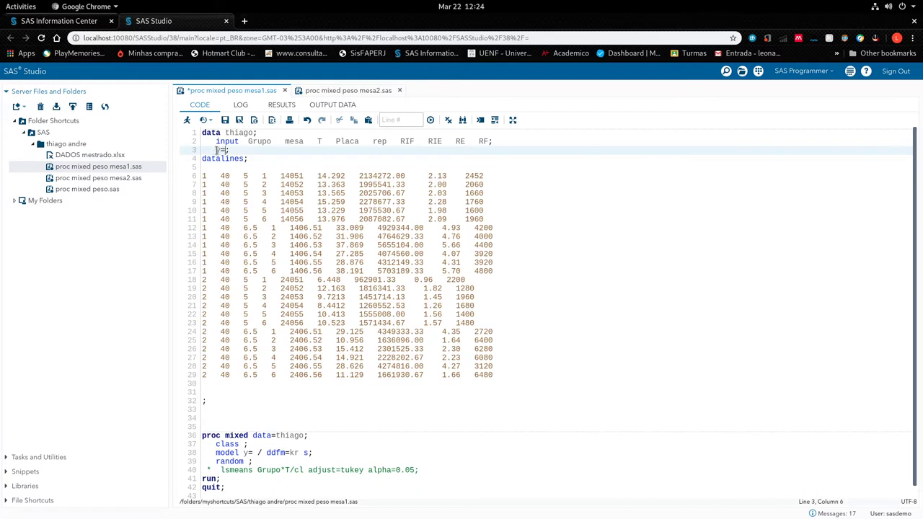
left_click_drag(217, 150, 226, 150)
left_click(226, 150)
left_click_drag(401, 142, 490, 141)
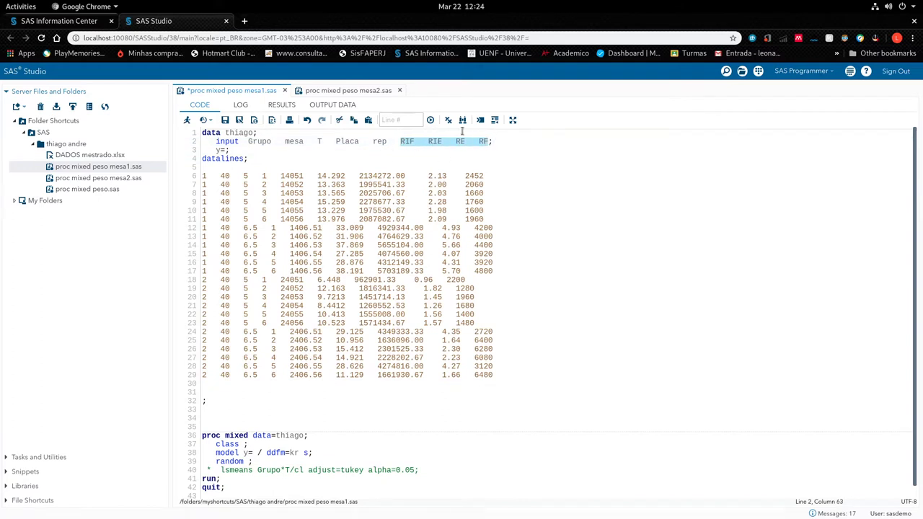
left_click(401, 142)
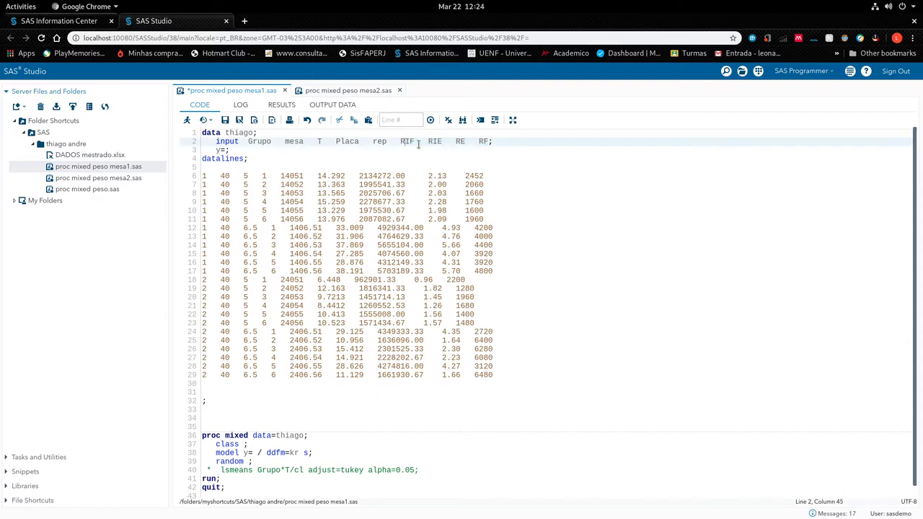
left_click(228, 149)
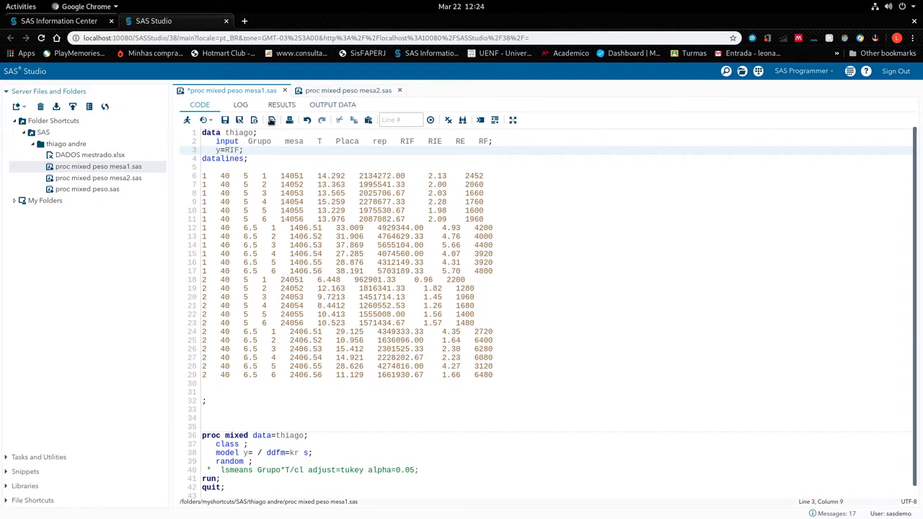
Step: Compare the data= name in the proc mixed statement with the dataset name in the data statement
scroll(274, 340, "down", 1)
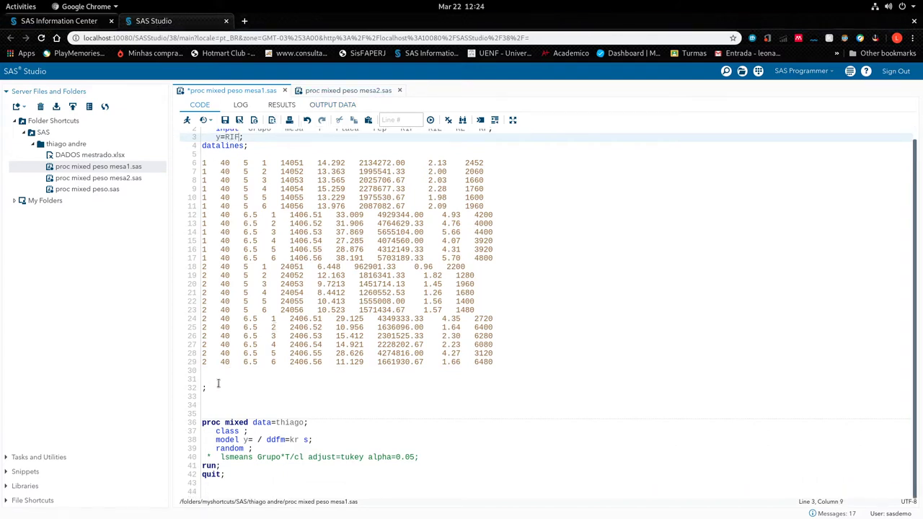
left_click(204, 423)
left_click_drag(204, 424, 247, 422)
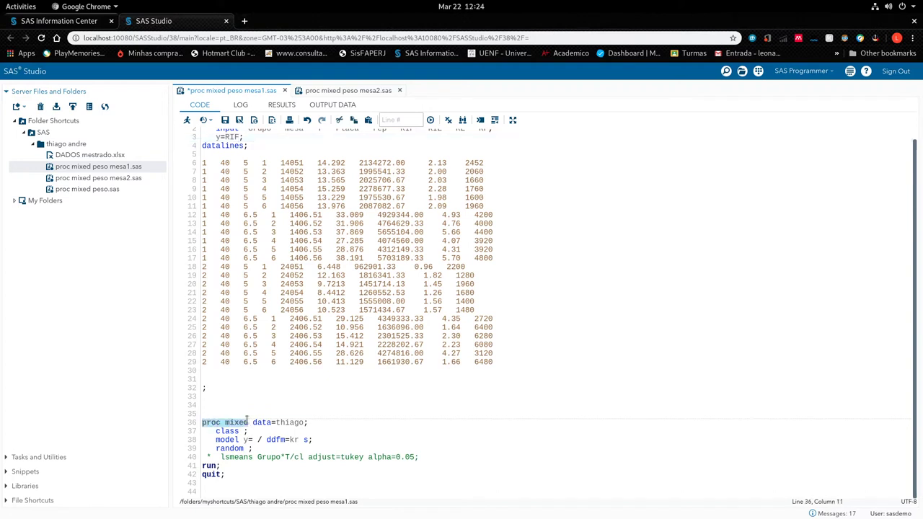
left_click(251, 423)
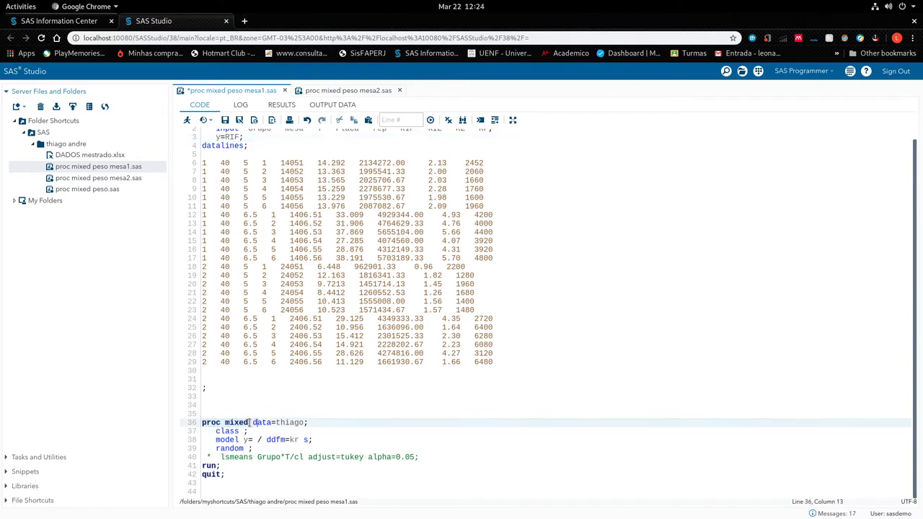
left_click_drag(253, 422, 305, 422)
scroll(289, 238, "up", 1)
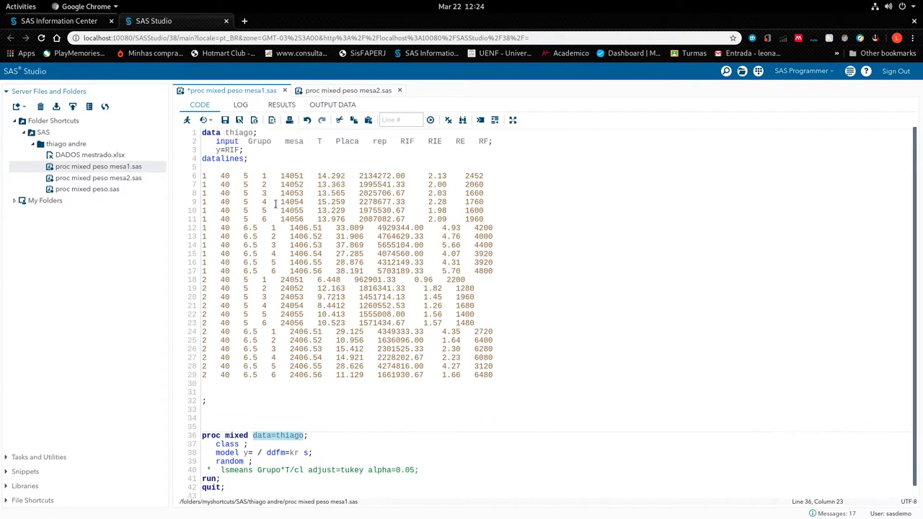
left_click_drag(225, 132, 257, 133)
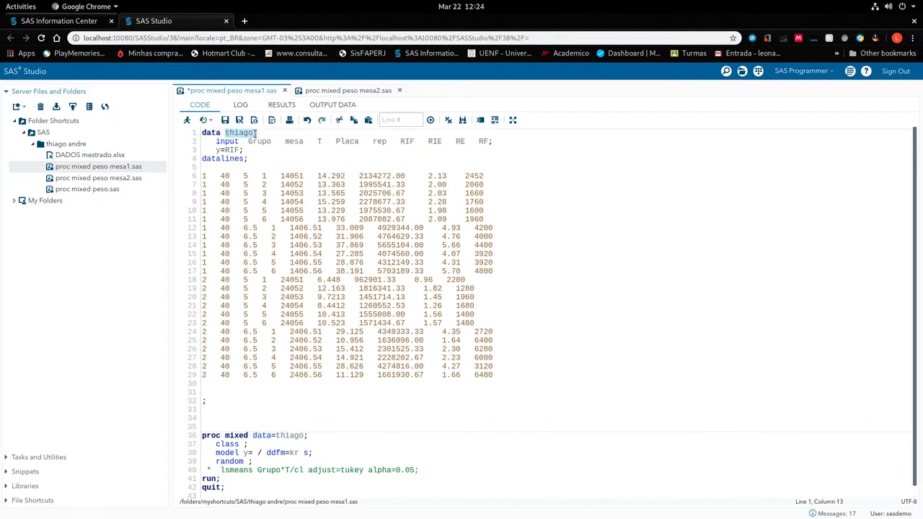
Step: Fill the class statement with Grupo, T and rep, copied from the input statement without mesa and Placa
left_click(244, 445)
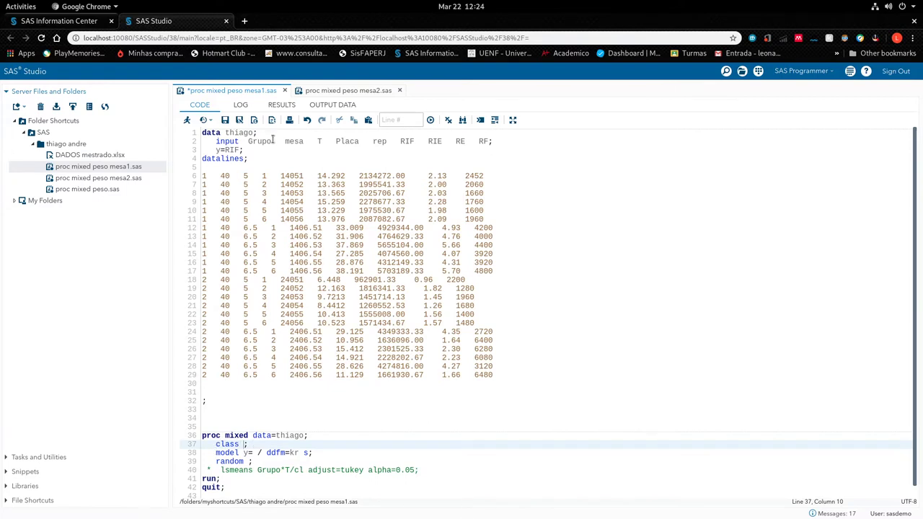
left_click_drag(247, 141, 387, 143)
key("ctrl+c")
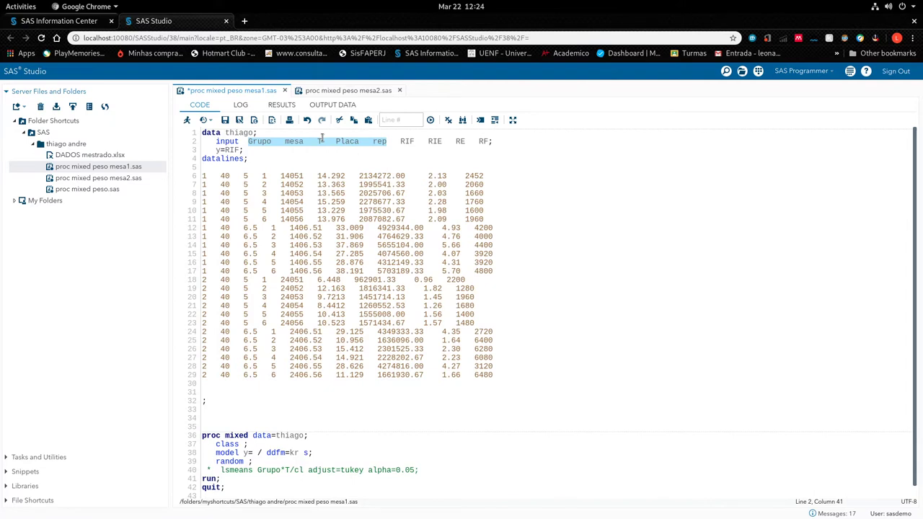
left_click(245, 444)
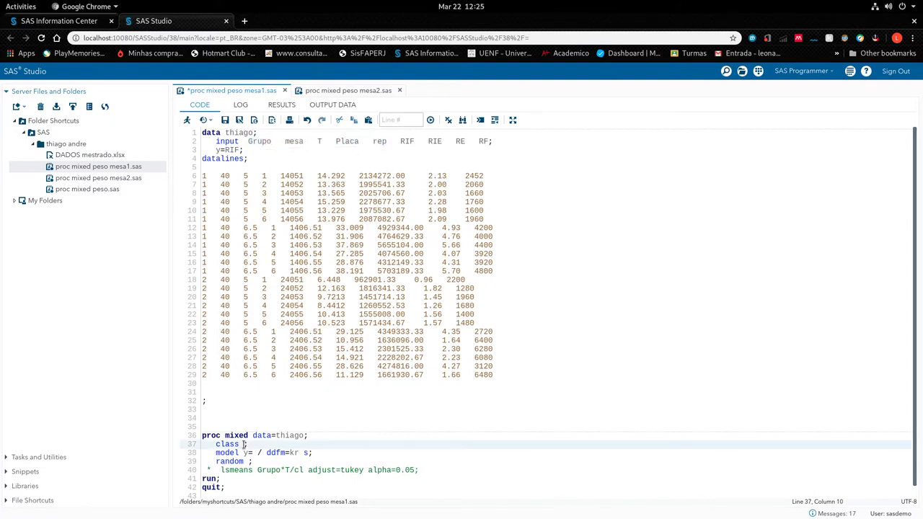
key("ctrl+v")
left_click_drag(281, 444, 333, 444)
key("BackSpace")
key("BackSpace")
Step: Complete the model statement with the factorial effects so that it reads y= Grupo|T before the ddfm=kr s options
left_click_drag(243, 444, 284, 445)
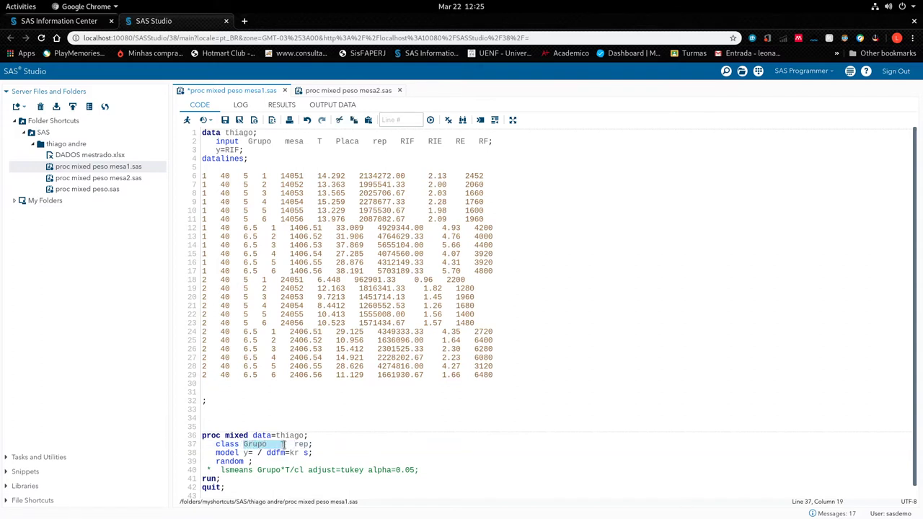
left_click(257, 453)
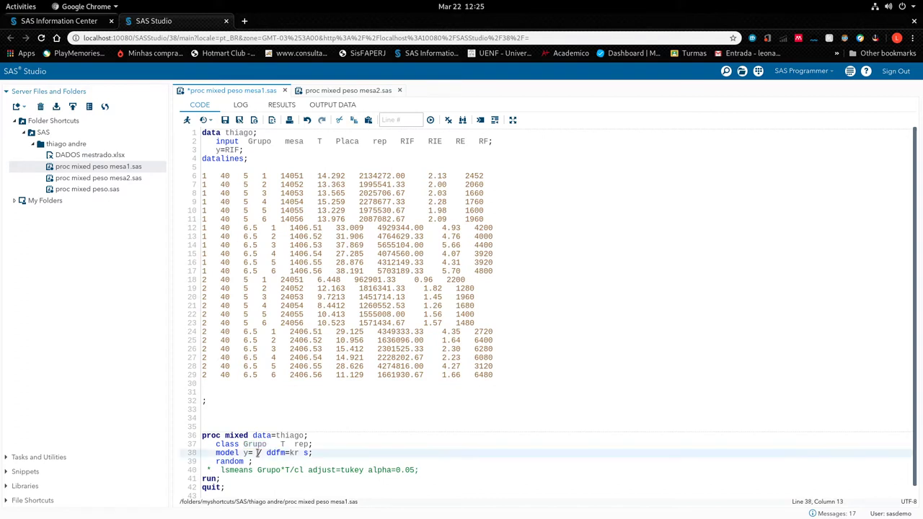
left_click_drag(216, 453, 237, 453)
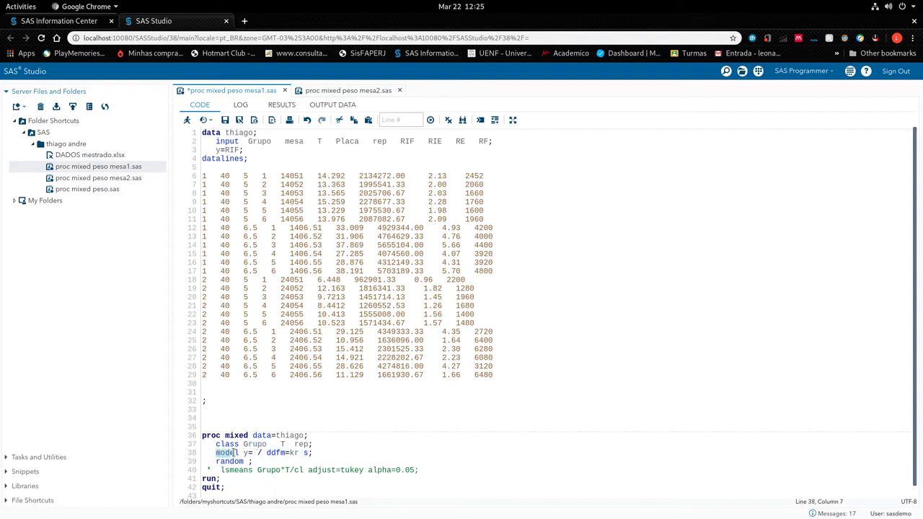
left_click(245, 454)
left_click(254, 453)
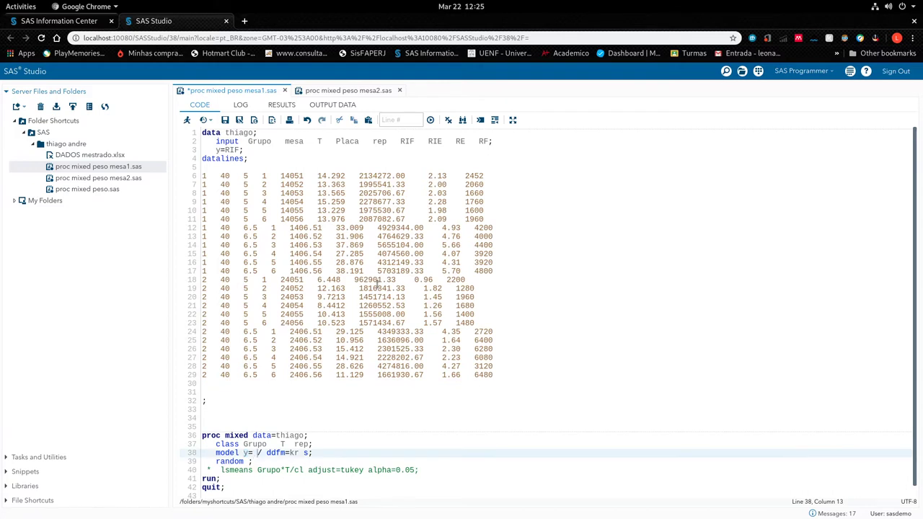
type("Grupo   T")
key("BackSpace")
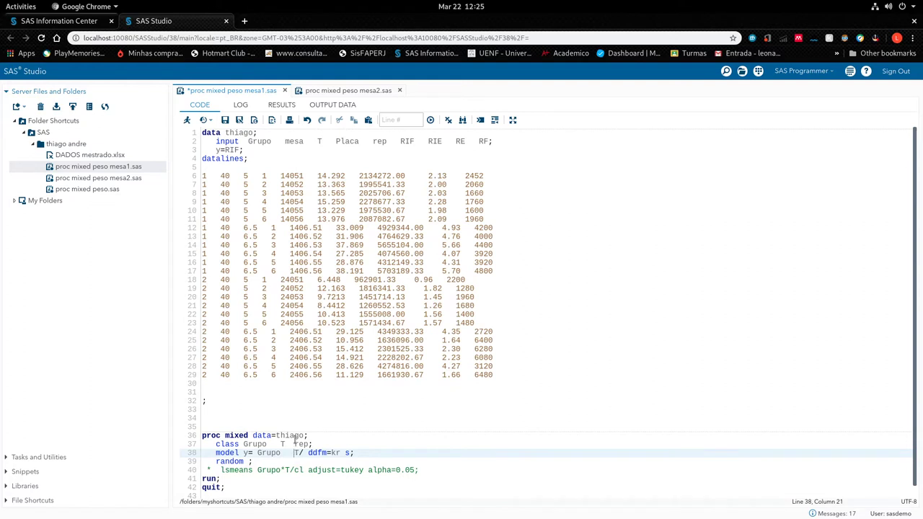
key("BackSpace")
key("BackSpace")
key("BackSpace")
type("|")
Step: Write out the expanded effects Grupo T Grupo*T after Grupo|T in the model statement and delete them again
left_click_drag(242, 444, 285, 444)
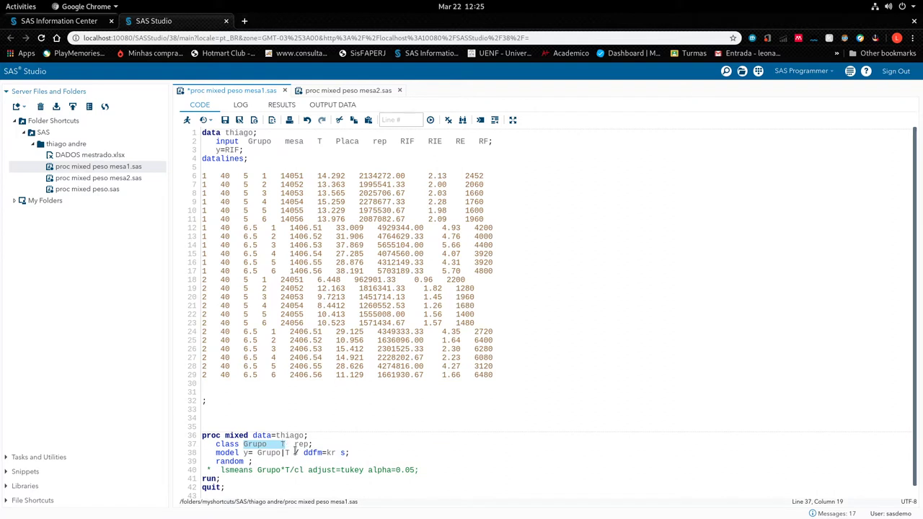
left_click_drag(289, 453, 294, 444)
left_click(294, 453)
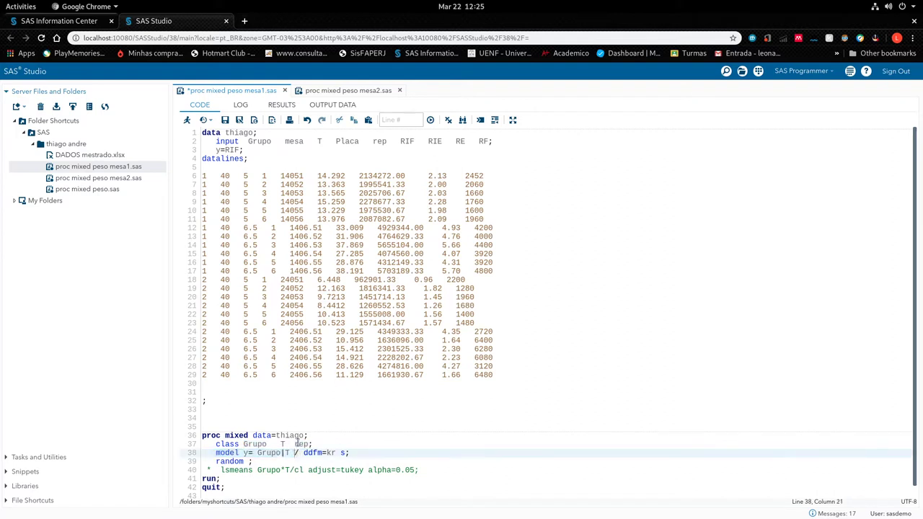
type("Grupo   T")
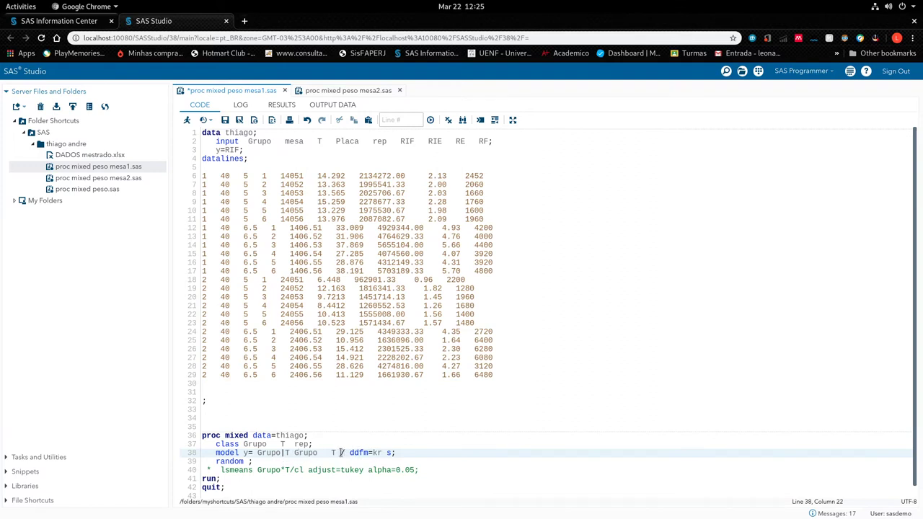
type("Grupo   T")
key("BackSpace")
key("BackSpace")
key("BackSpace")
type("*")
left_click_drag(294, 453, 374, 453)
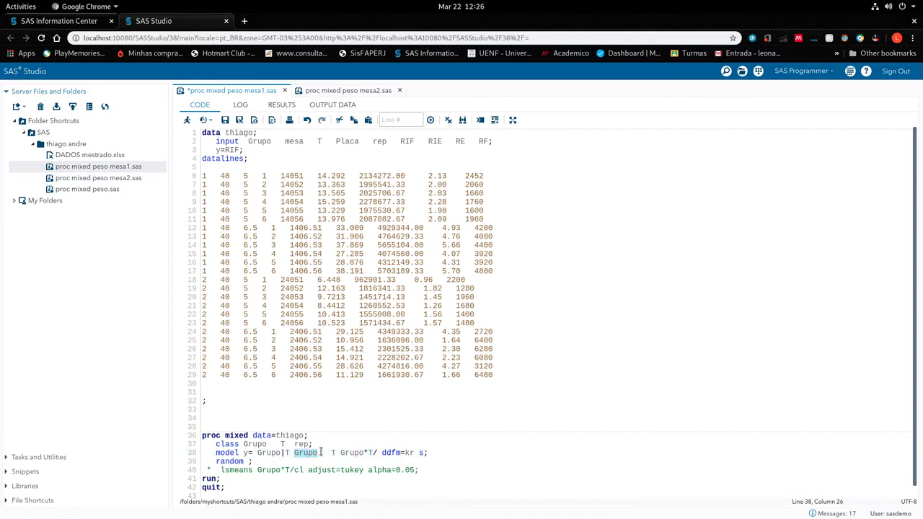
key("BackSpace")
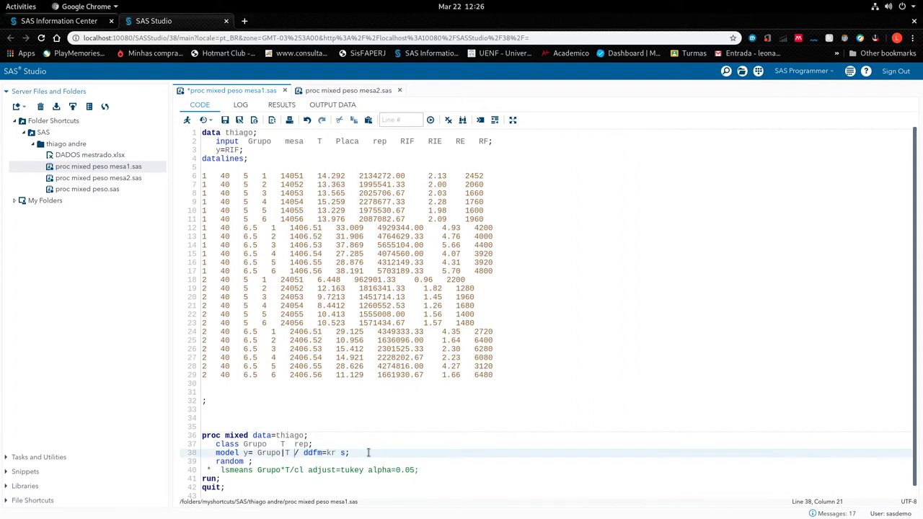
key("BackSpace")
Step: Enter rep as the random effect so that the random statement reads random rep;
left_click(216, 462)
left_click(250, 461)
type(";")
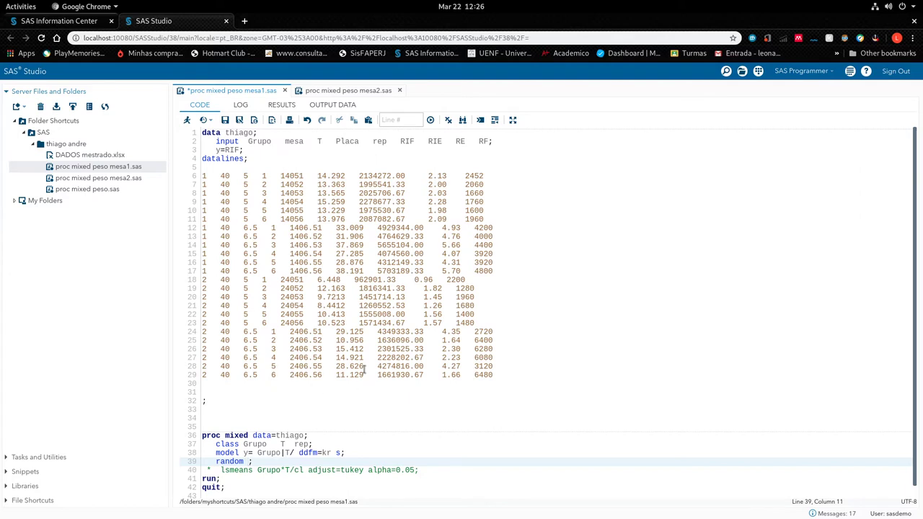
left_click(298, 444)
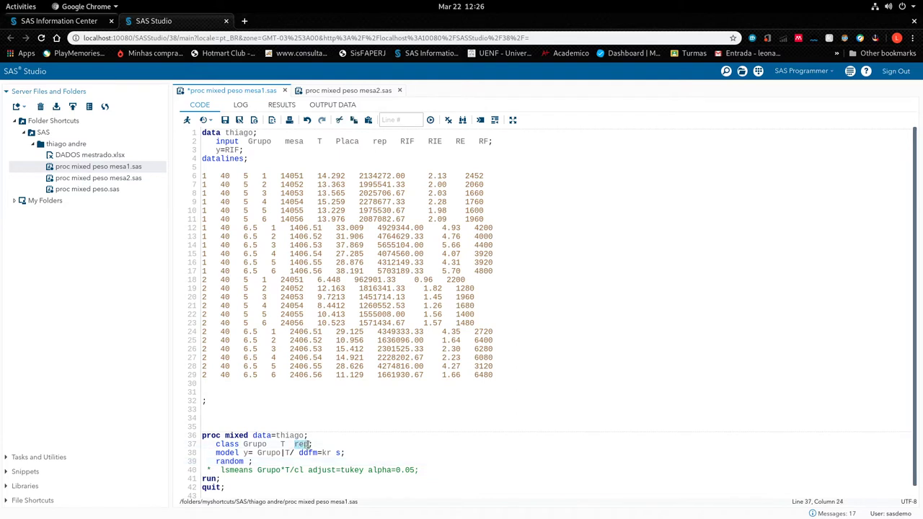
left_click(250, 462)
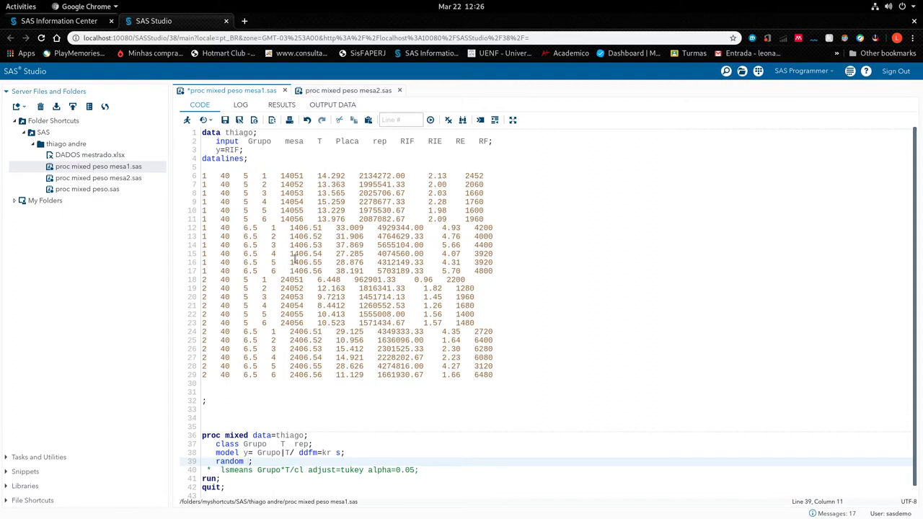
type("rep")
Step: Examine the first data row value by value up to rep, and check the commented-out lsmeans statement
left_click(203, 175)
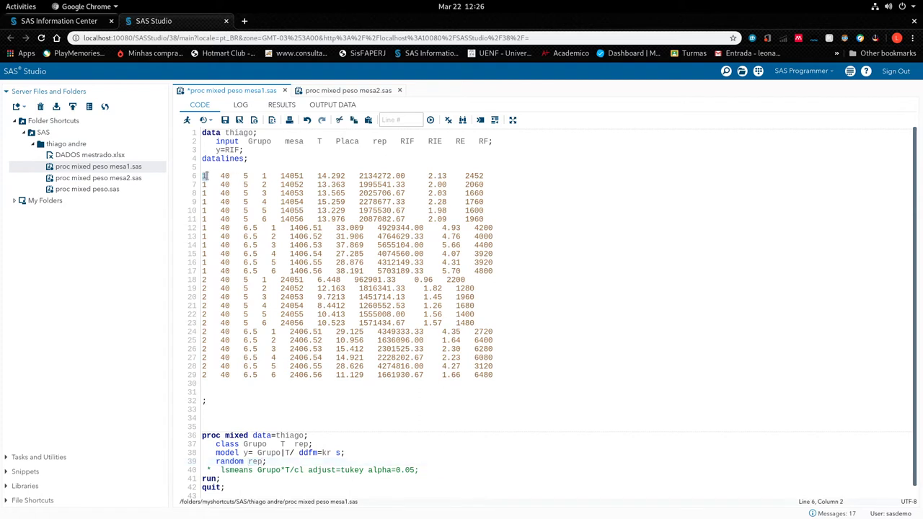
double_click(225, 176)
double_click(246, 176)
double_click(264, 176)
left_click_drag(282, 175, 299, 174)
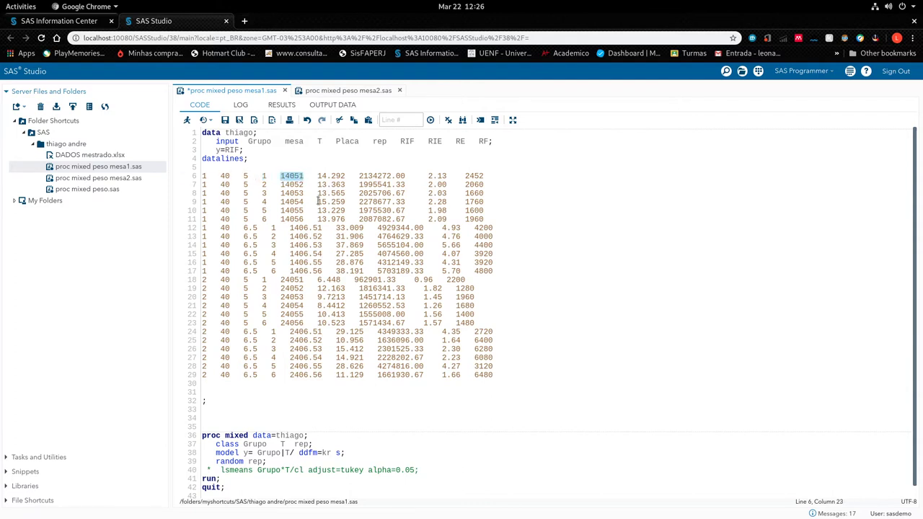
left_click(209, 427)
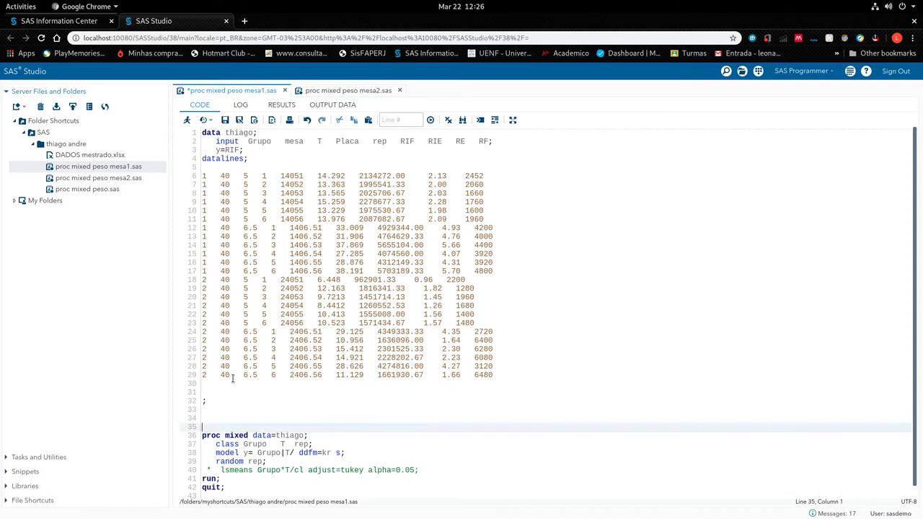
scroll(232, 379, "down", 1)
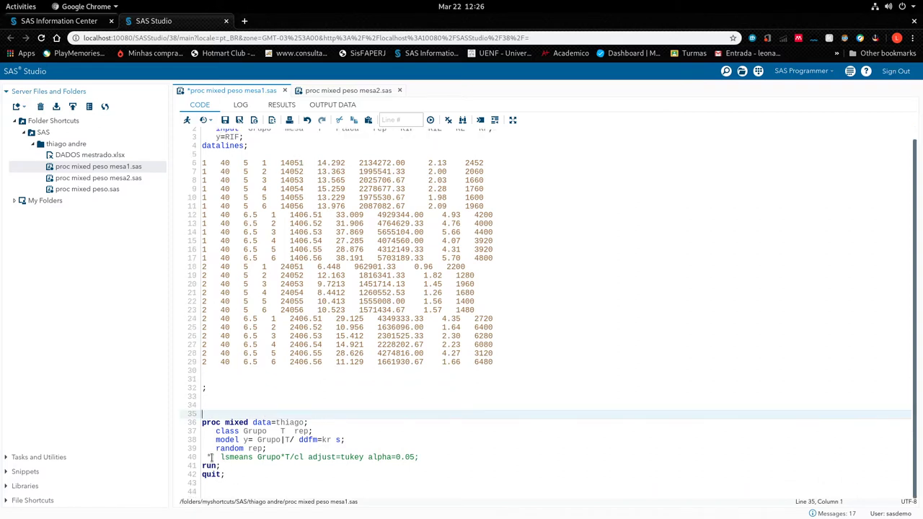
left_click_drag(220, 458, 251, 458)
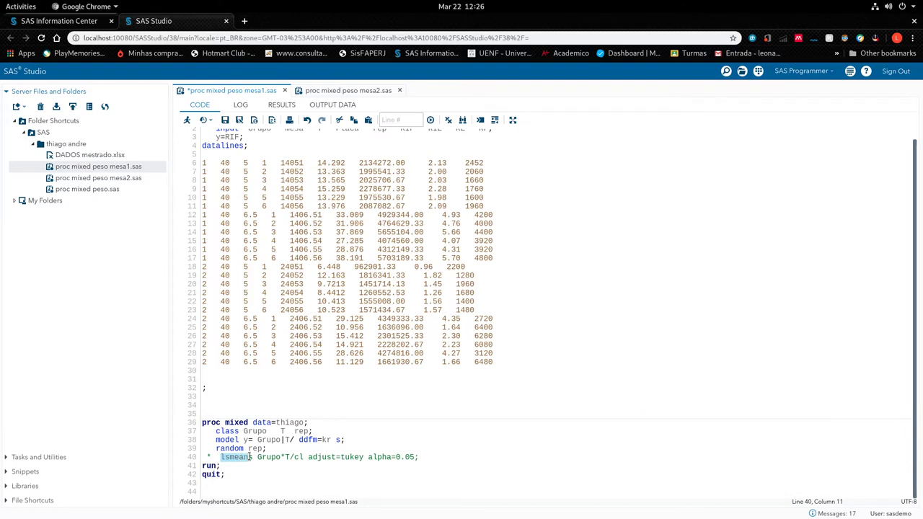
left_click(211, 457)
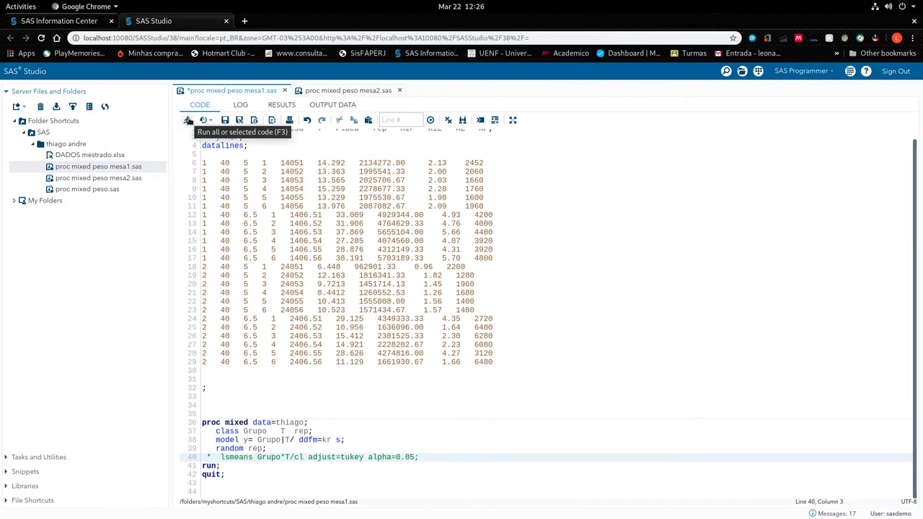
Step: Run the program and check the number of rep levels and the convergence note in the results
left_click(188, 121)
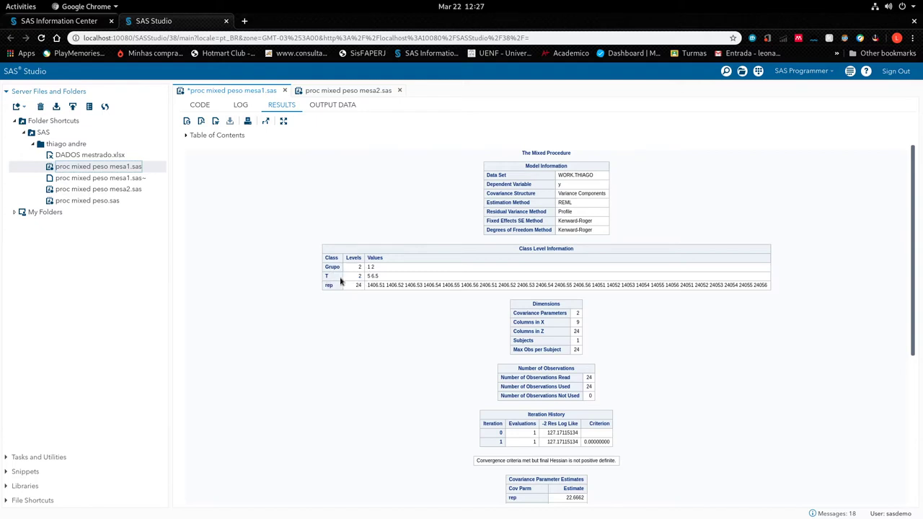
double_click(358, 286)
scroll(382, 329, "down", 3)
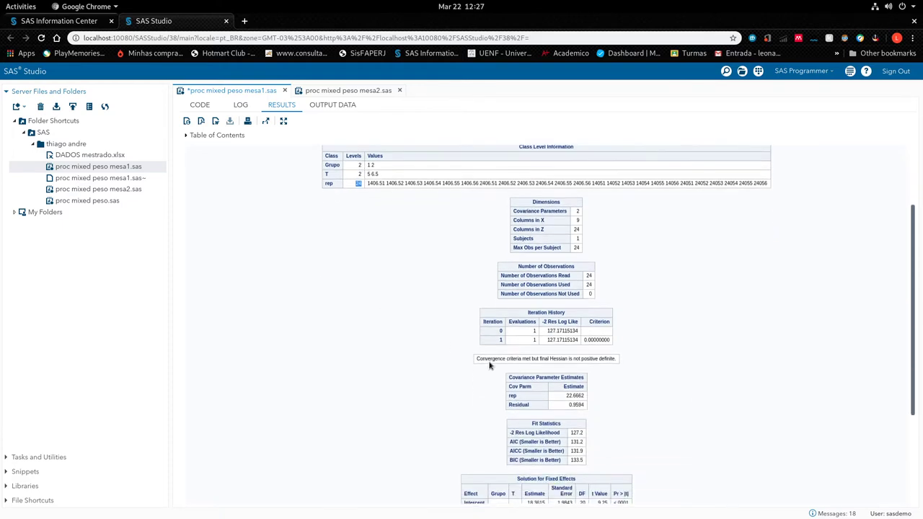
left_click_drag(478, 359, 614, 358)
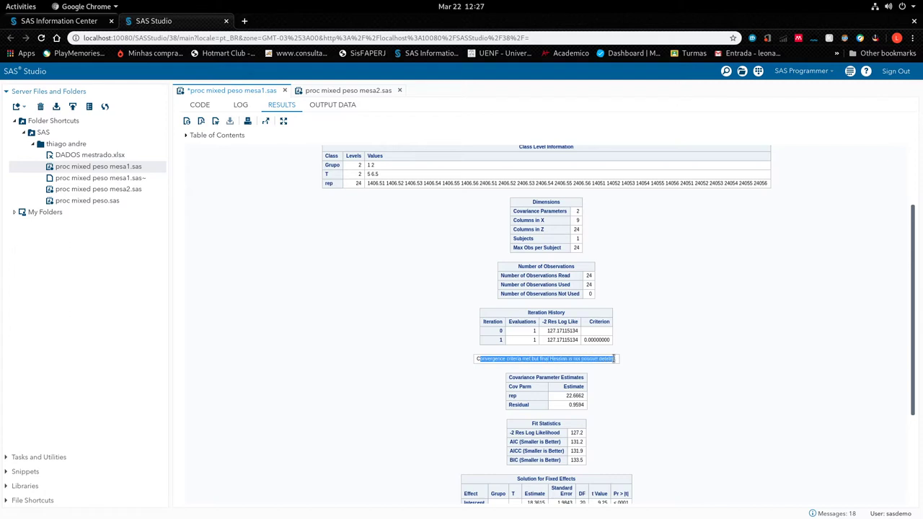
left_click(623, 363)
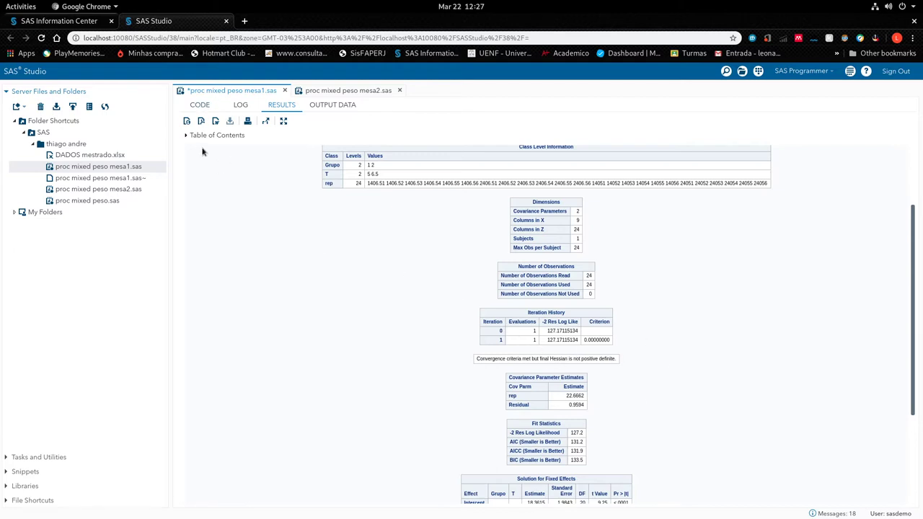
Step: Comment out the random rep statement with an asterisk and run the program again
left_click(200, 105)
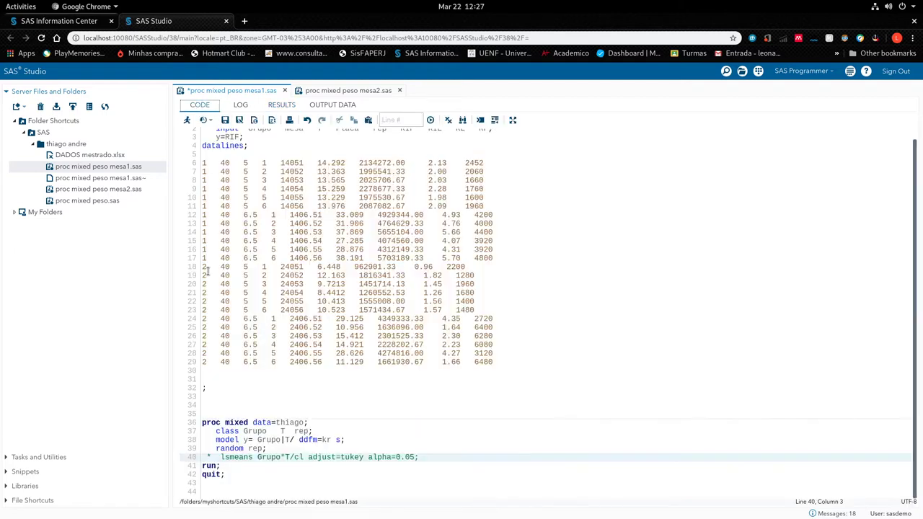
left_click(206, 448)
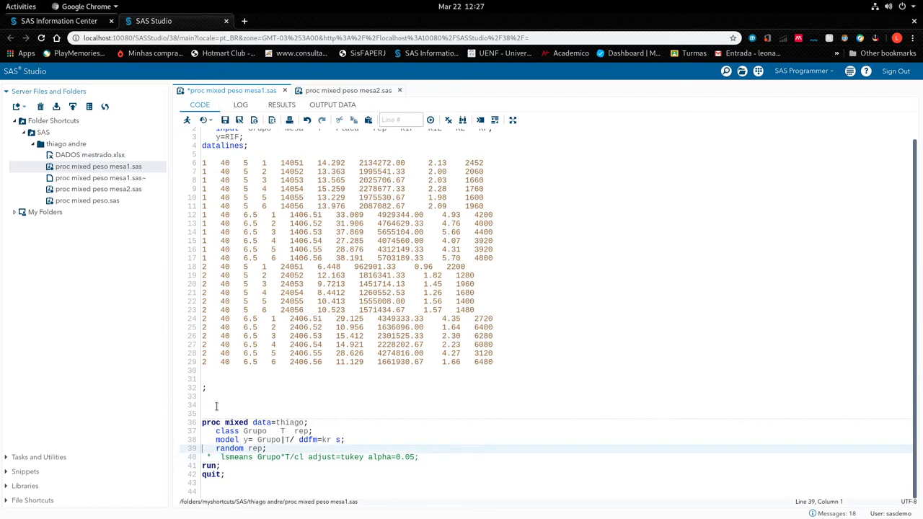
type("*")
left_click(187, 121)
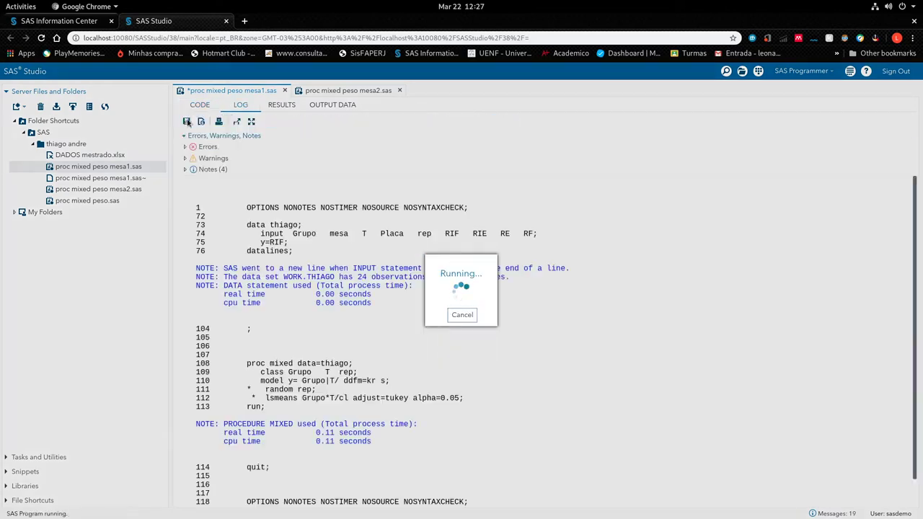
Step: Examine the residual under Covariance Parameter Estimates and the Solution for Fixed Effects table in the new results
scroll(422, 204, "down", 1)
scroll(422, 204, "down", 3)
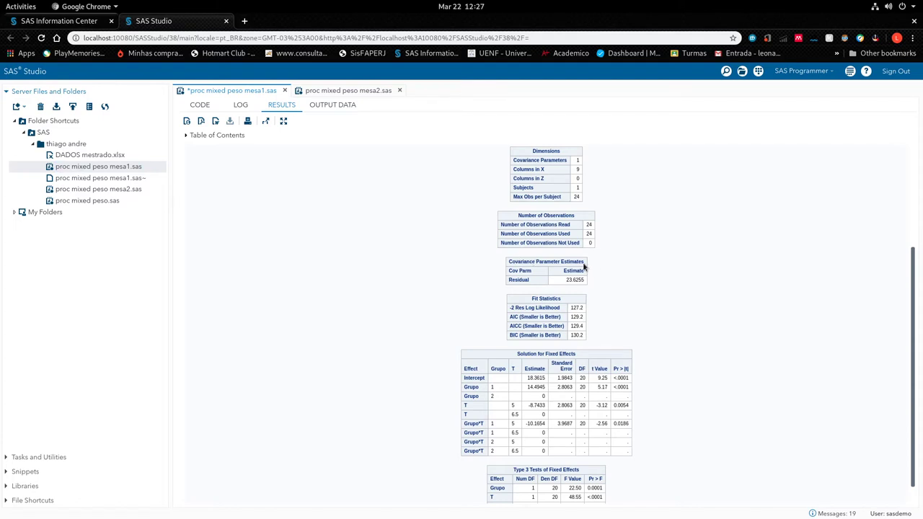
double_click(509, 281)
left_click(533, 282)
scroll(469, 310, "down", 1)
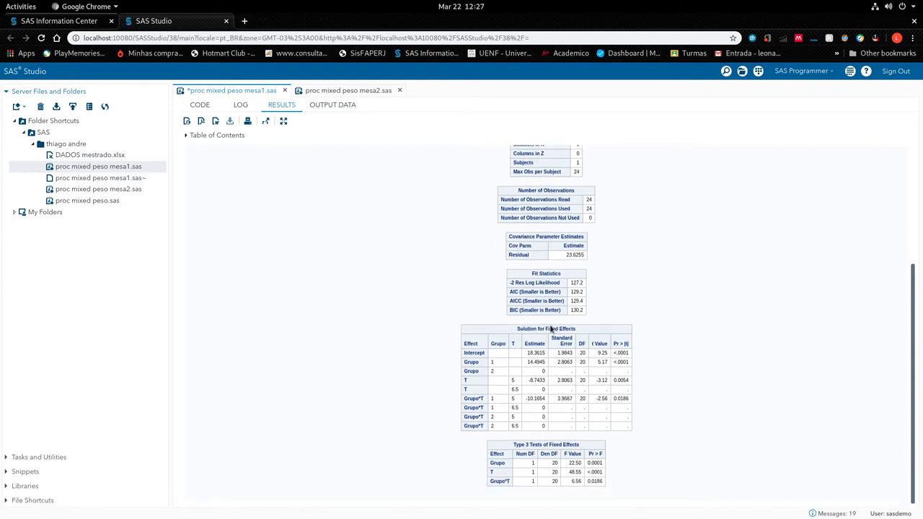
left_click_drag(517, 329, 582, 329)
left_click_drag(466, 372, 631, 374)
left_click_drag(465, 390, 630, 390)
left_click(463, 430)
Step: Examine the Type 3 Tests of Fixed Effects table, especially the Grupo*T interaction and its Pr > F value
left_click_drag(514, 449, 613, 492)
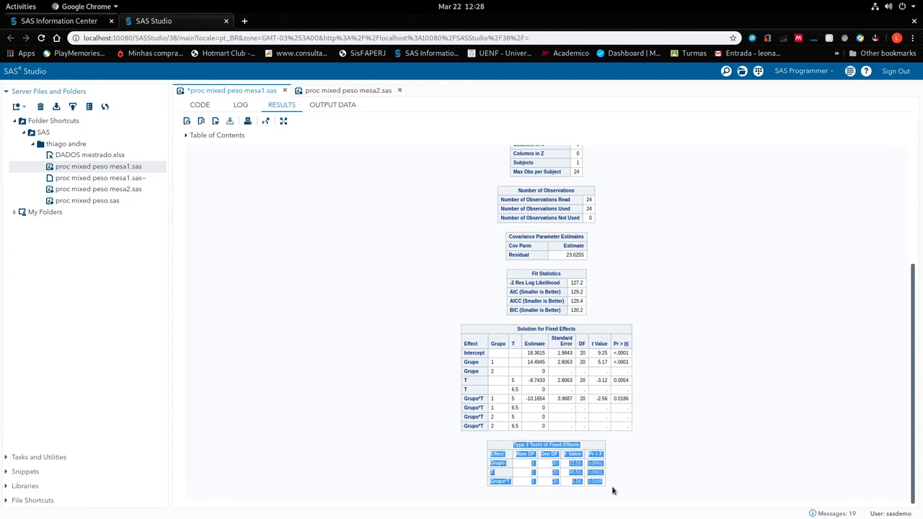
left_click(500, 450)
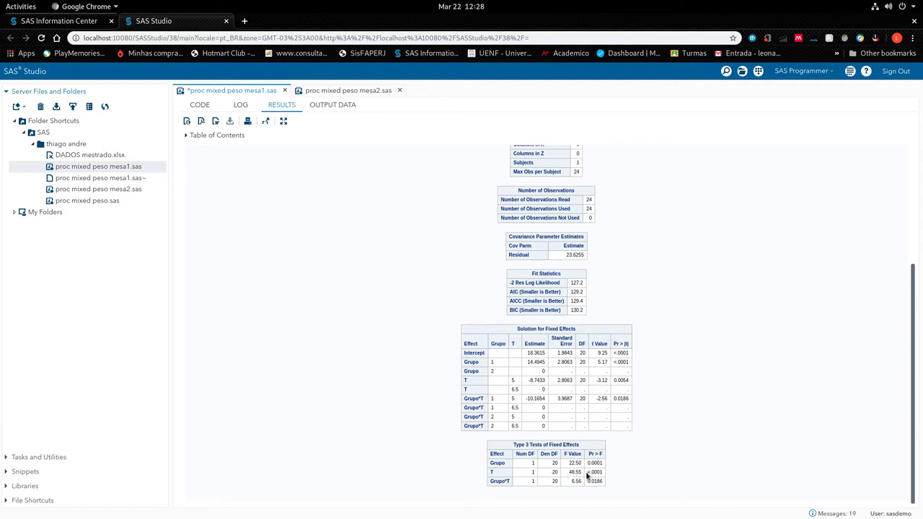
left_click_drag(490, 483, 509, 484)
left_click(586, 486)
left_click_drag(586, 486, 604, 457)
left_click(603, 487)
left_click_drag(602, 485, 589, 485)
left_click(599, 478)
Step: Return to the program code and uncomment the lsmeans Grupo*T statement by removing its leading asterisk
left_click(199, 105)
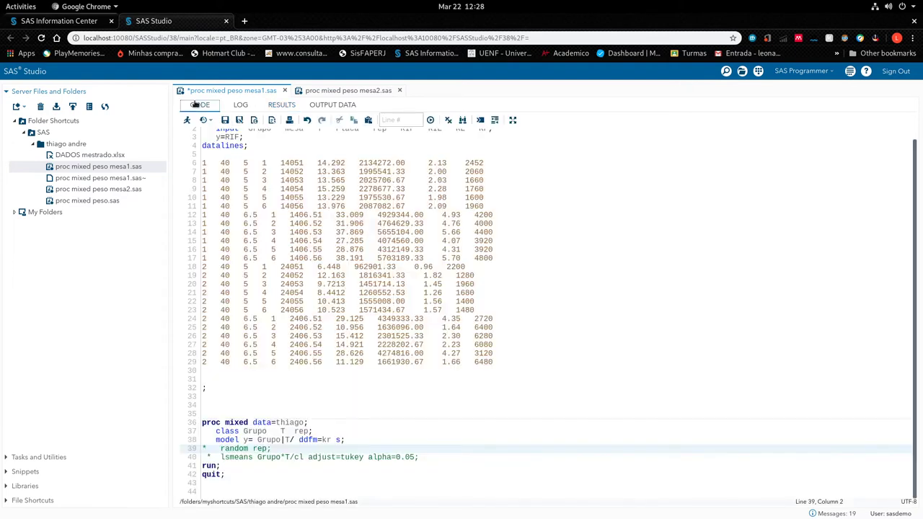
left_click(212, 453)
key("Down")
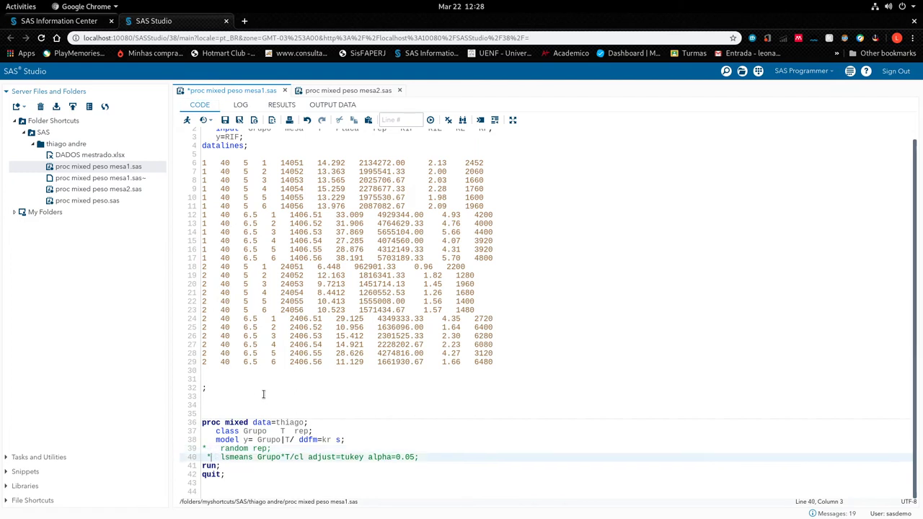
key("BackSpace")
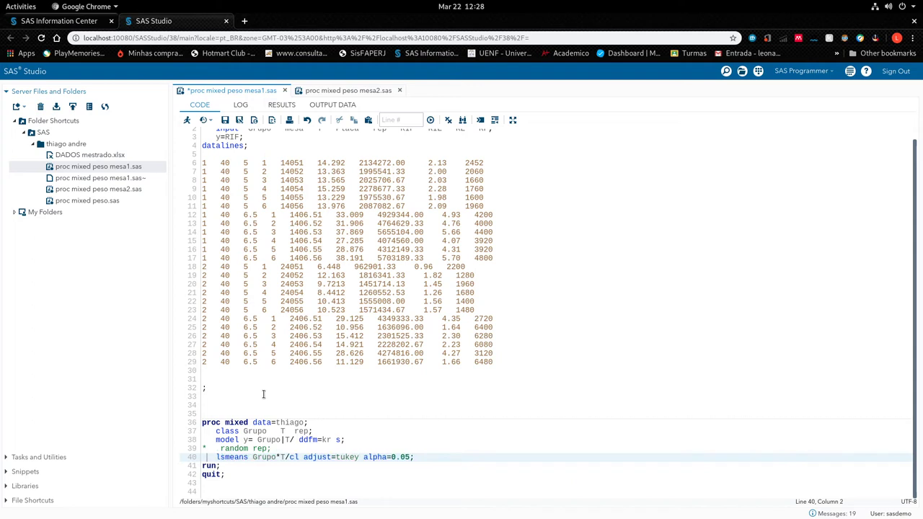
key("Right")
key("Right")
key("Right")
Step: Check the Grupo*T effect and the tukey adjustment in the lsmeans statement and run the program
left_click_drag(254, 457, 288, 457)
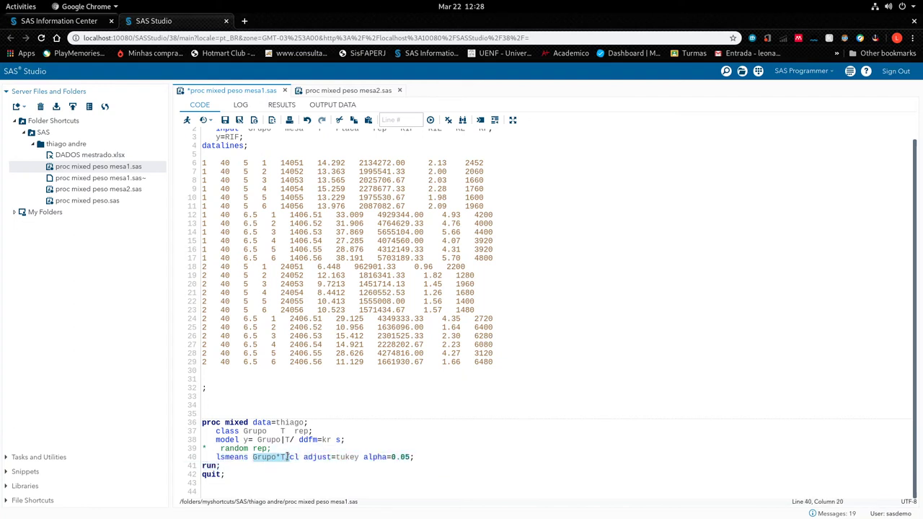
left_click(313, 457)
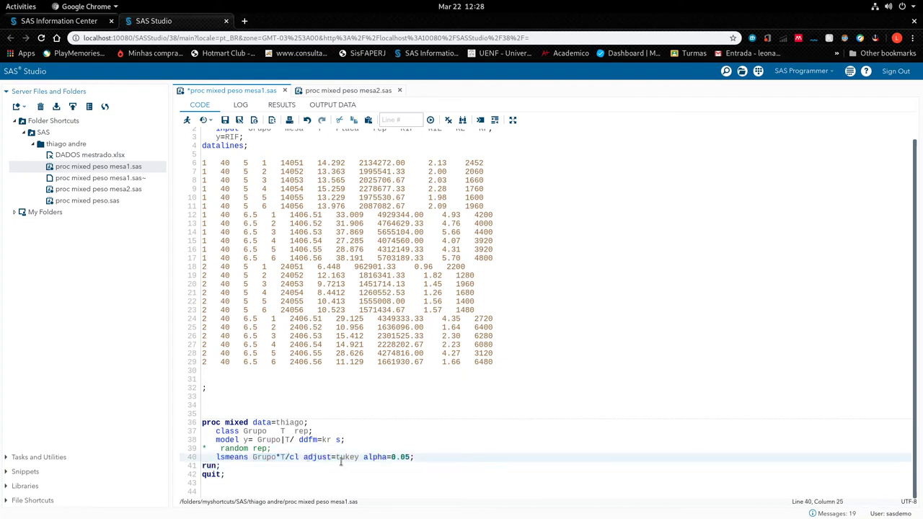
double_click(337, 457)
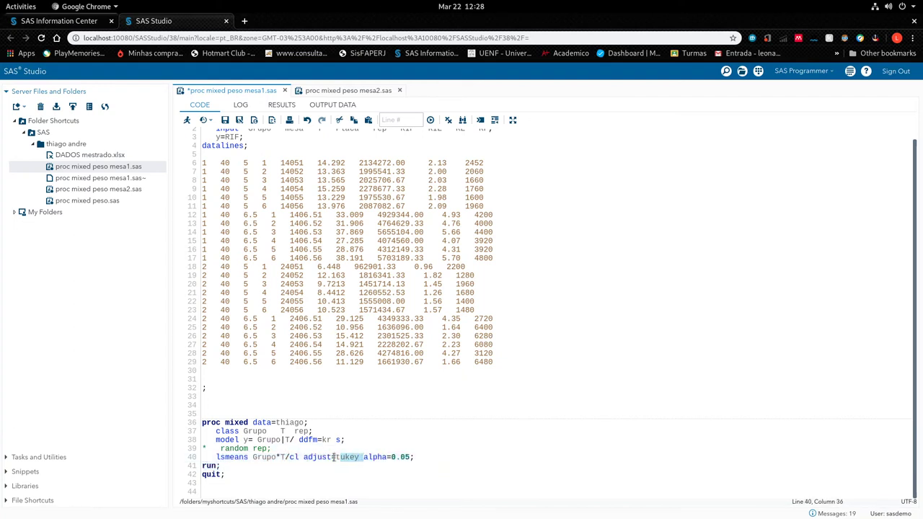
left_click(304, 458)
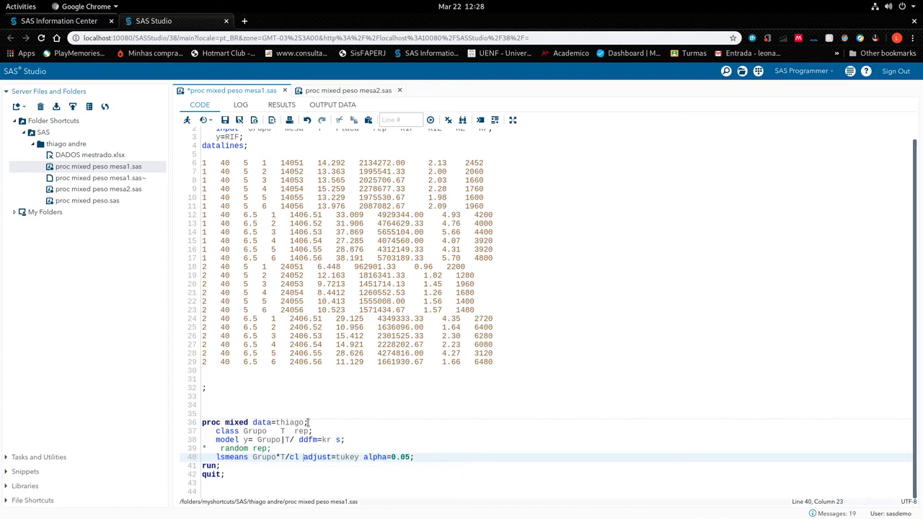
left_click_drag(254, 457, 286, 458)
left_click(292, 457)
left_click(189, 121)
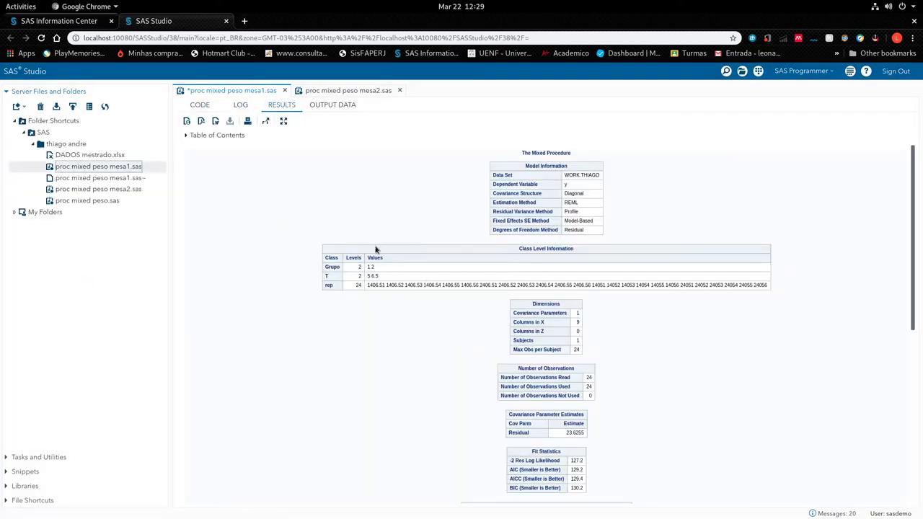
Step: Examine the Differences of Least Squares Means table, comparing the Adj P values with the Pr > |t| column
scroll(373, 292, "down", 10)
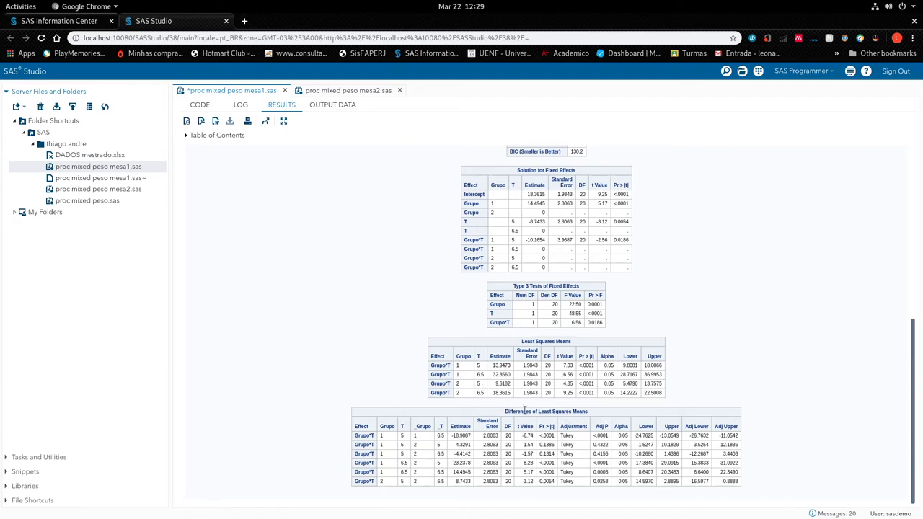
left_click_drag(504, 415, 586, 412)
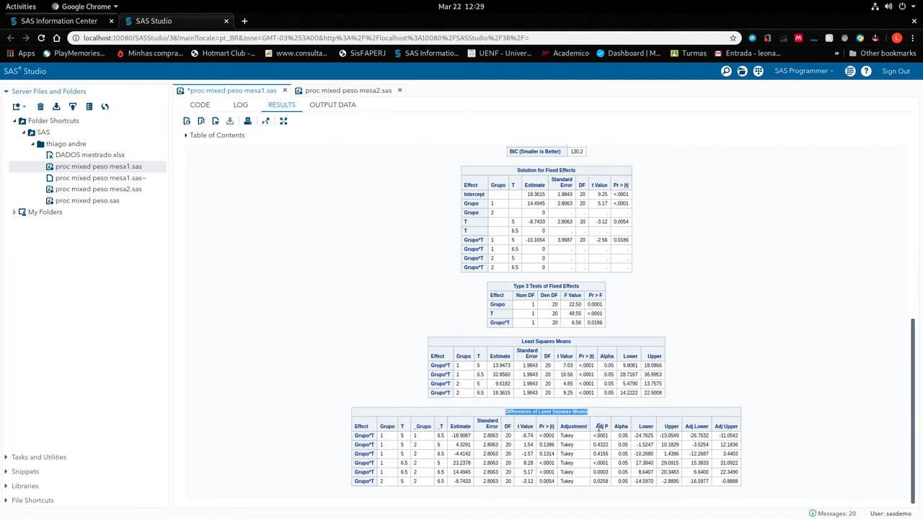
left_click_drag(596, 426, 605, 427)
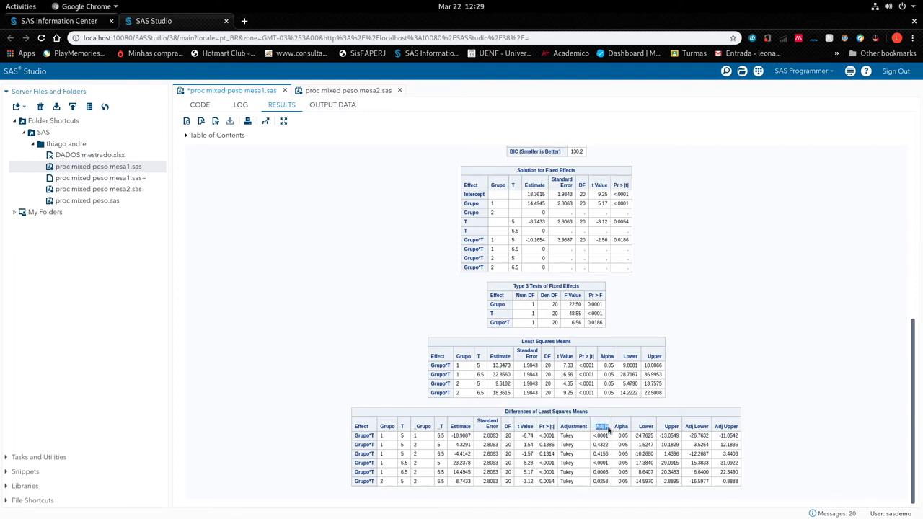
left_click_drag(541, 427, 556, 430)
double_click(598, 426)
left_click_drag(596, 436, 610, 438)
left_click_drag(594, 445, 608, 455)
Step: Copy the Least Squares Means and Differences of Least Squares Means tables into the todos sheet of DADOS mestrado.xlsx in WPS, starting at C28
left_click_drag(522, 342, 748, 482)
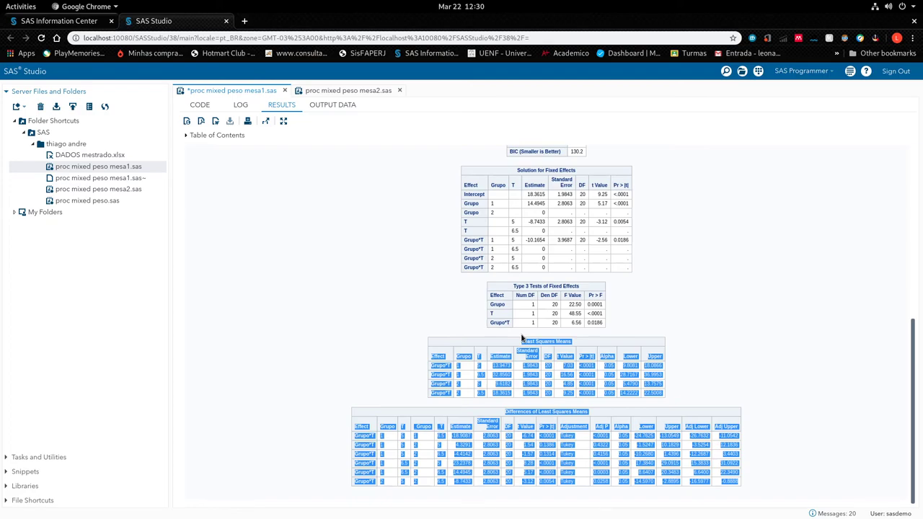
key("alt+Tab")
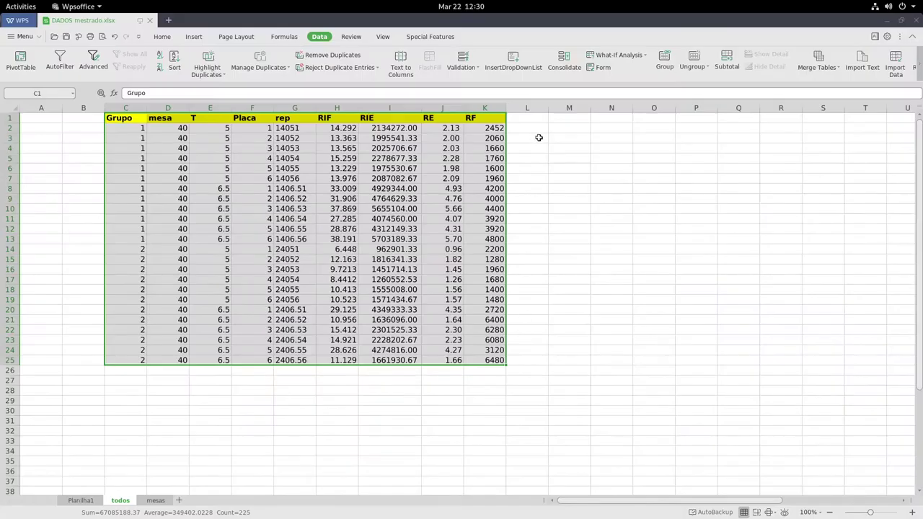
left_click(124, 395)
key("ctrl+v")
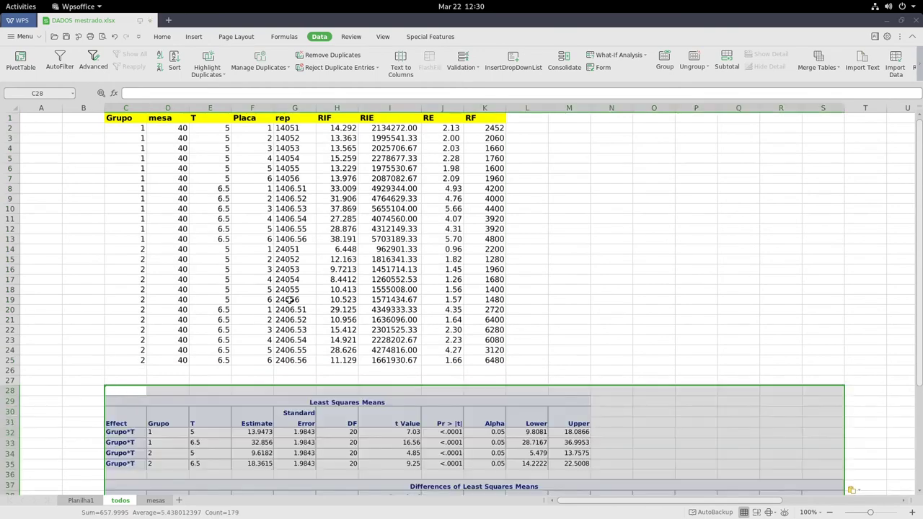
scroll(293, 295, "down", 3)
scroll(293, 295, "down", 1)
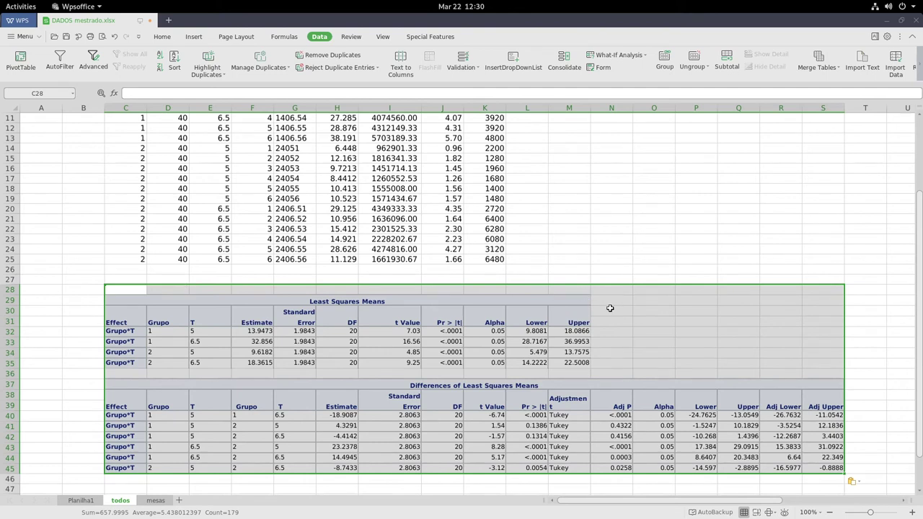
scroll(778, 315, "up", 5)
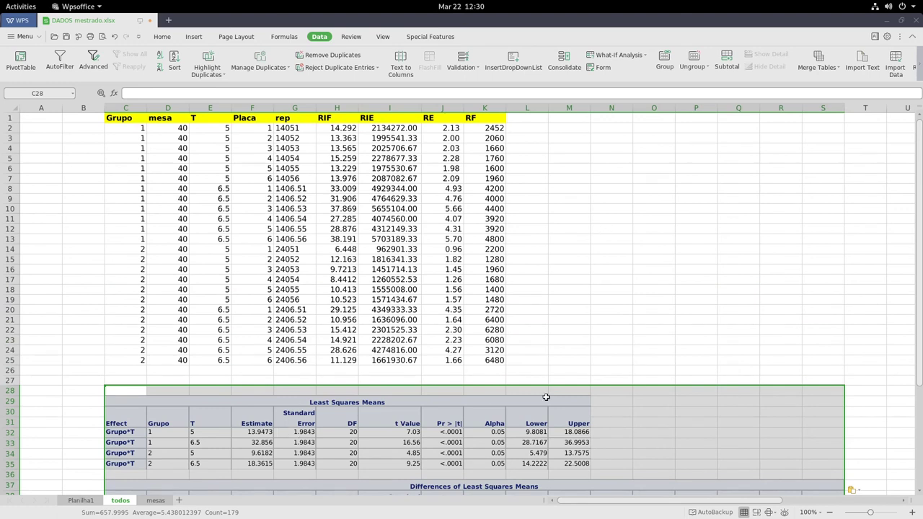
Step: Insert a column chart of the four Least Squares Means estimates in F32:F35 and place it beside the data table
left_click(262, 424)
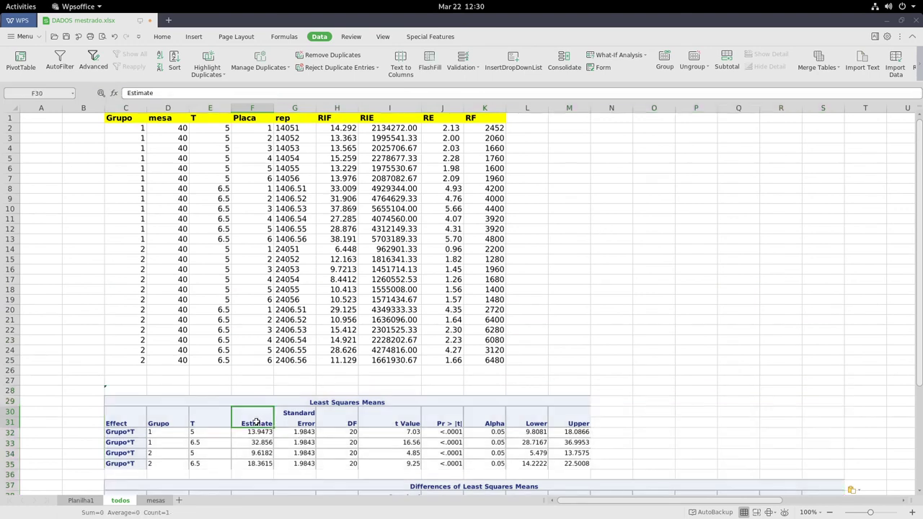
left_click_drag(260, 431, 264, 464)
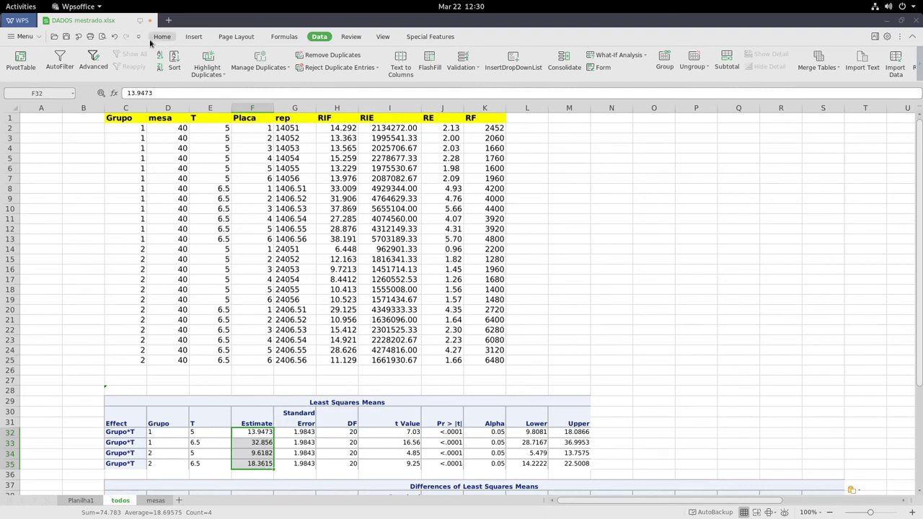
left_click(193, 36)
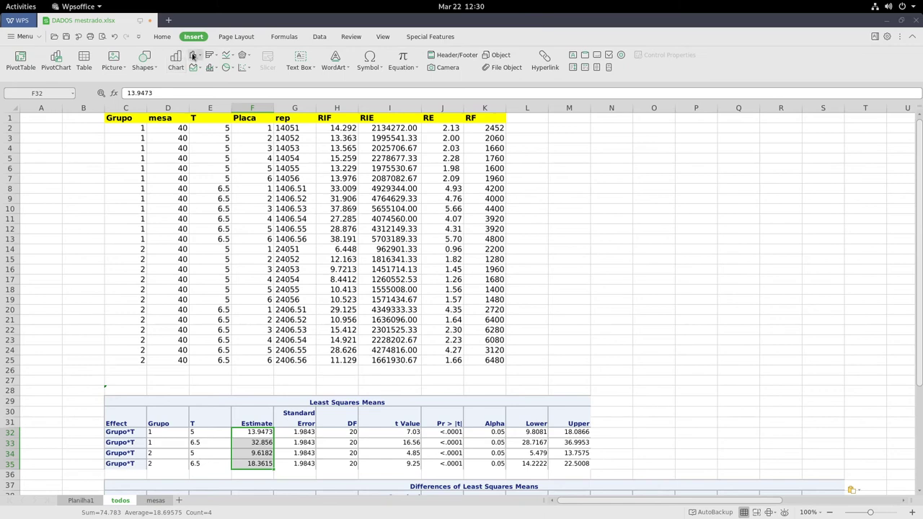
left_click(194, 57)
left_click(204, 86)
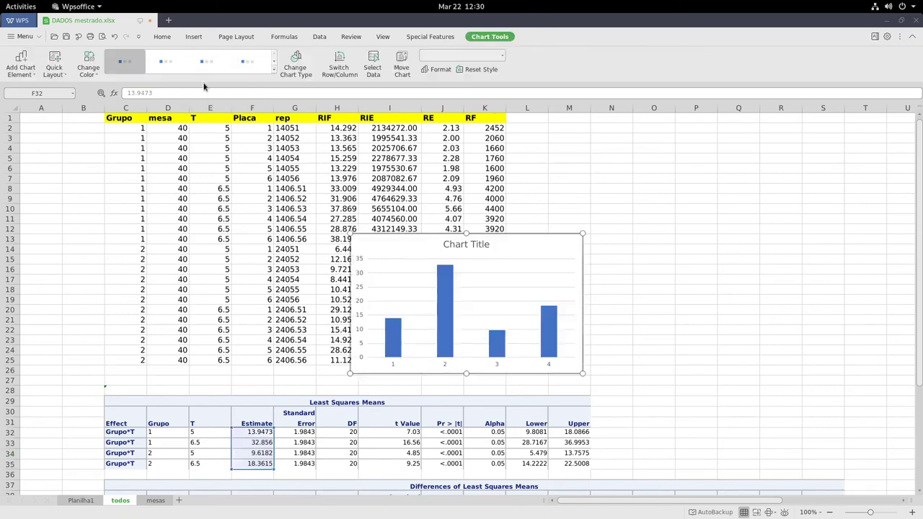
left_click_drag(512, 235, 726, 192)
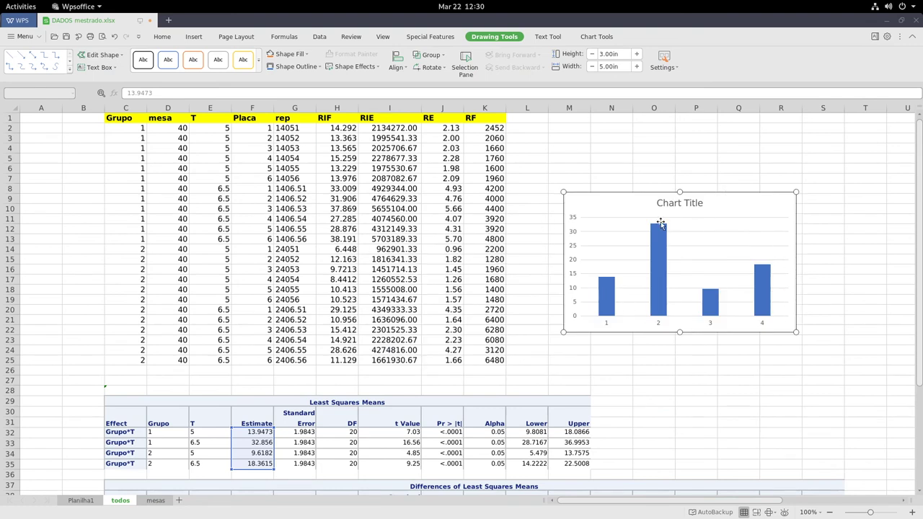
left_click(611, 300)
Step: Add the column headings L in N31 and U in O31 beside the Least Squares Means table
left_click(607, 425)
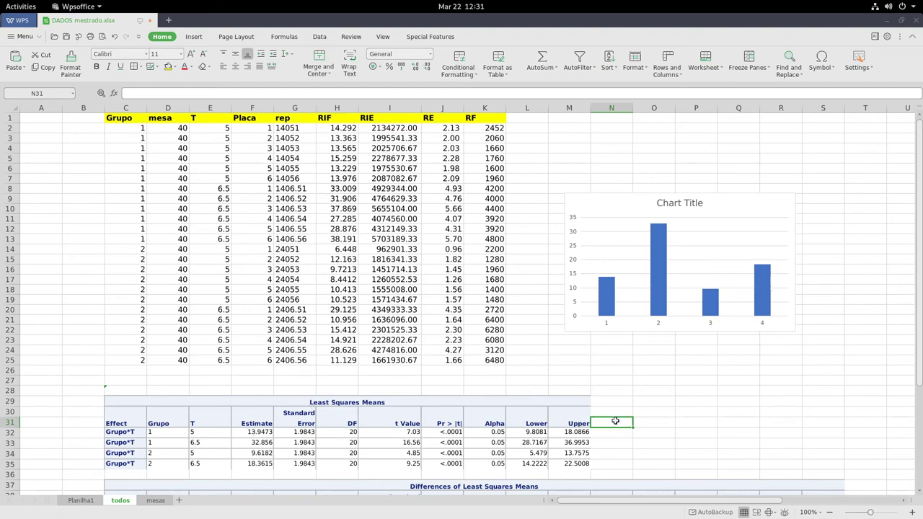
type("K")
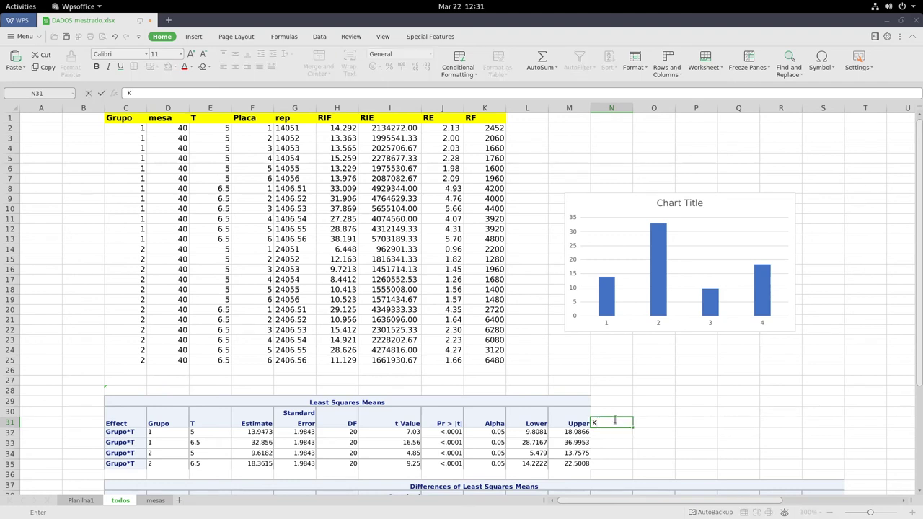
key("Tab")
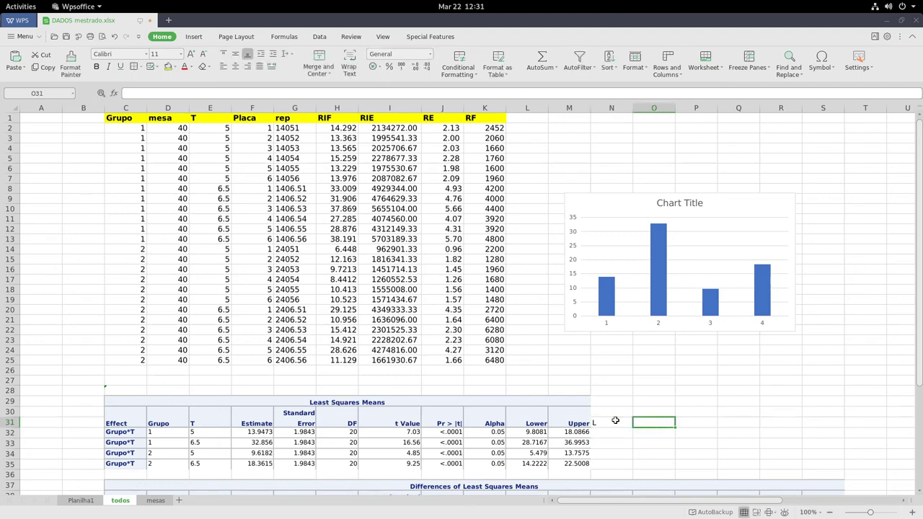
type("U")
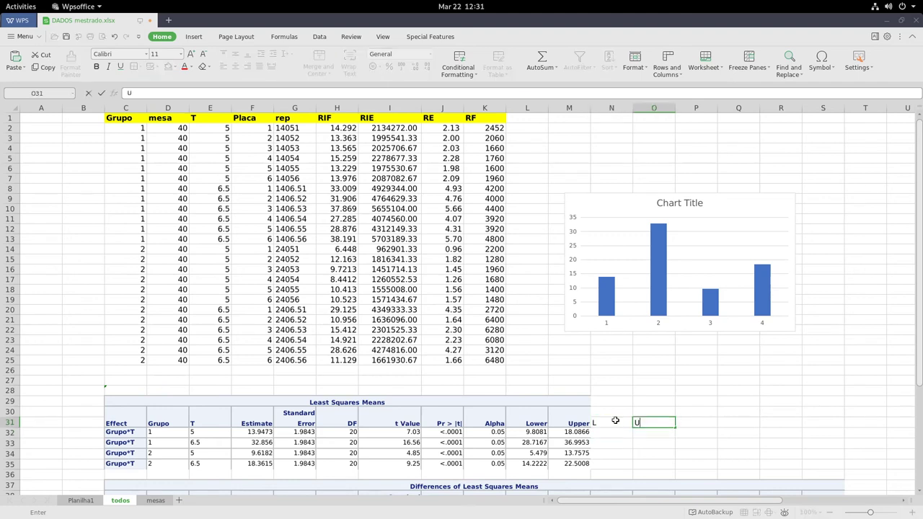
key("Return")
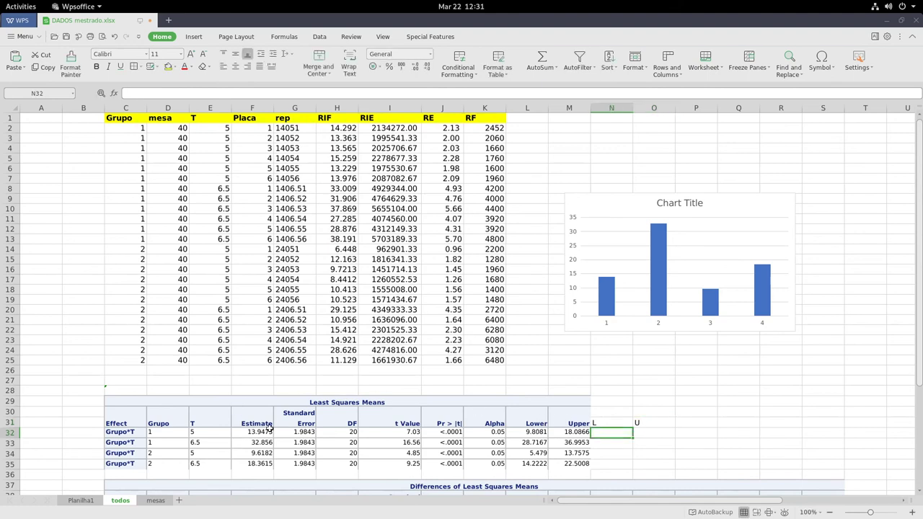
Step: Calculate the lower interval distance in N32 with the formula =F32-L32
type("=")
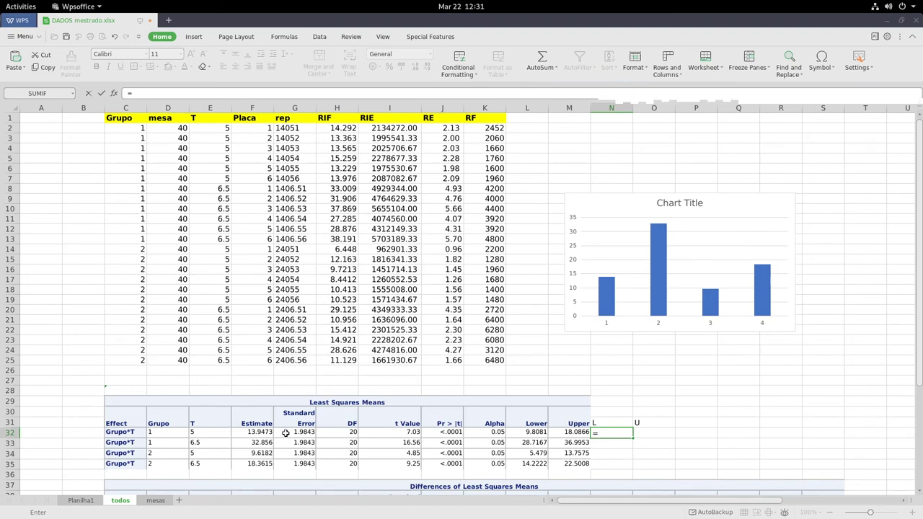
left_click(261, 432)
type("-")
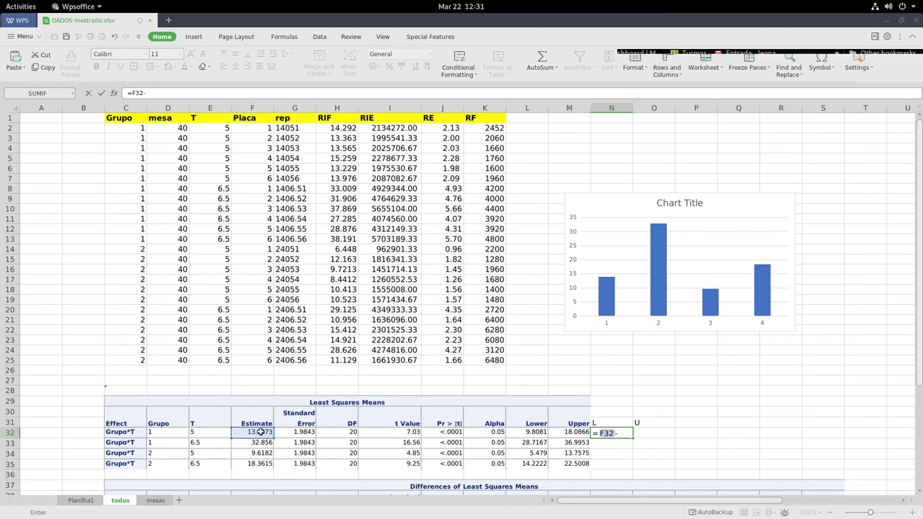
left_click(538, 431)
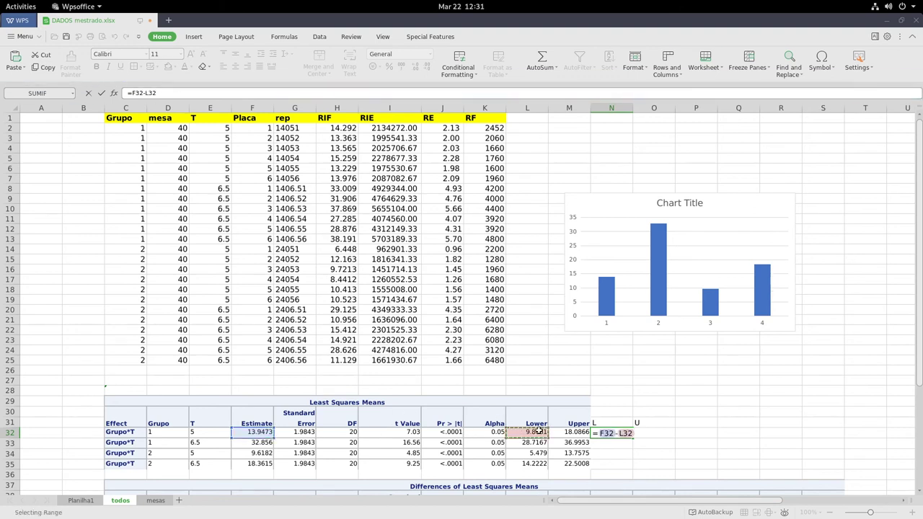
key("Return")
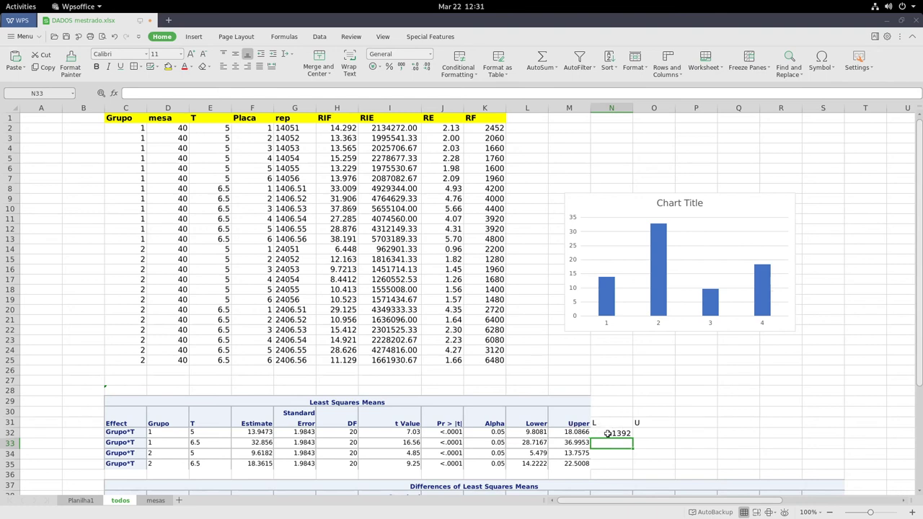
Step: Calculate the upper interval distance in O32 with the formula =M32-F32
left_click(647, 432)
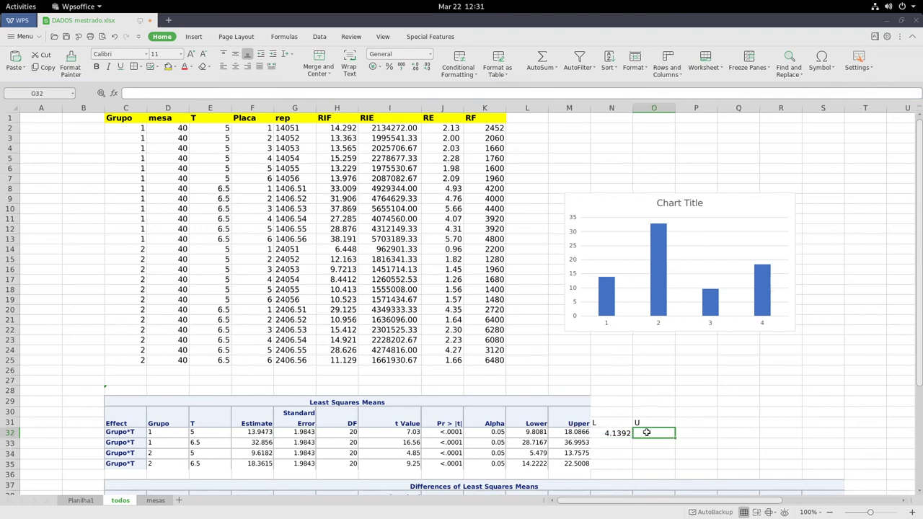
type("=")
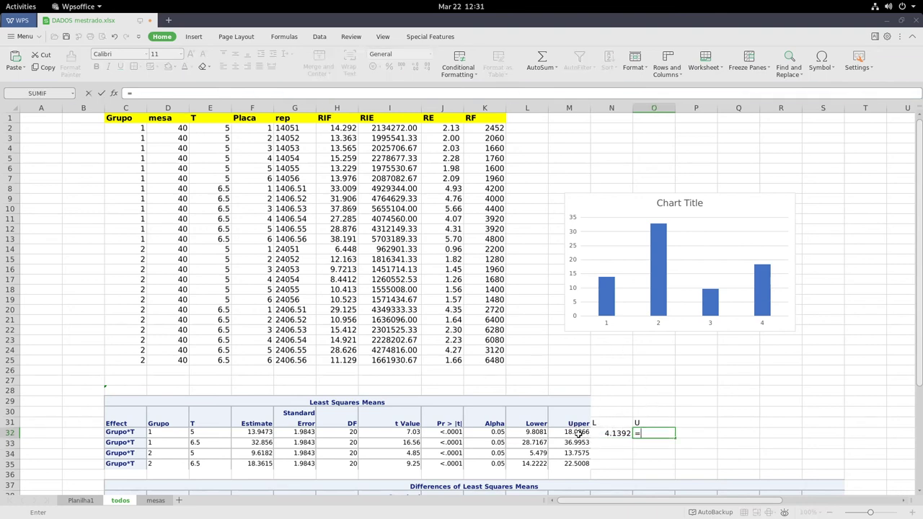
left_click(576, 432)
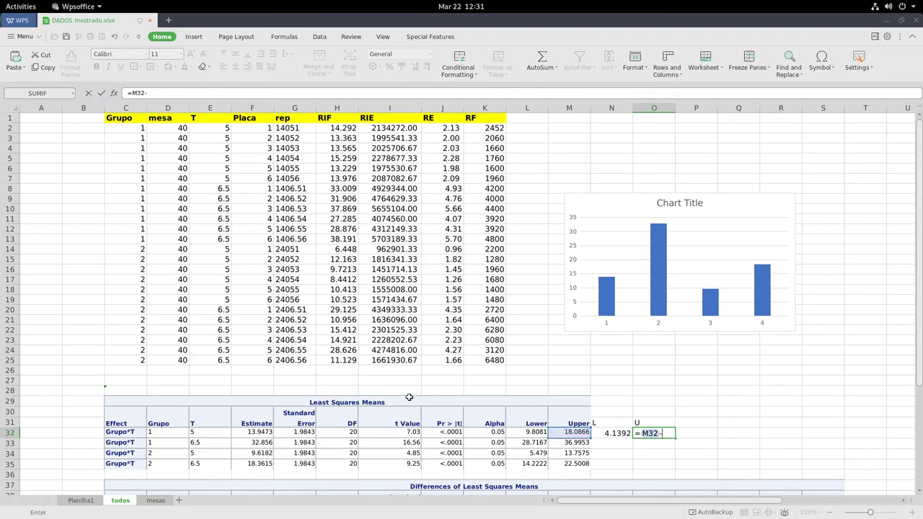
type("-")
left_click(254, 432)
key("Return")
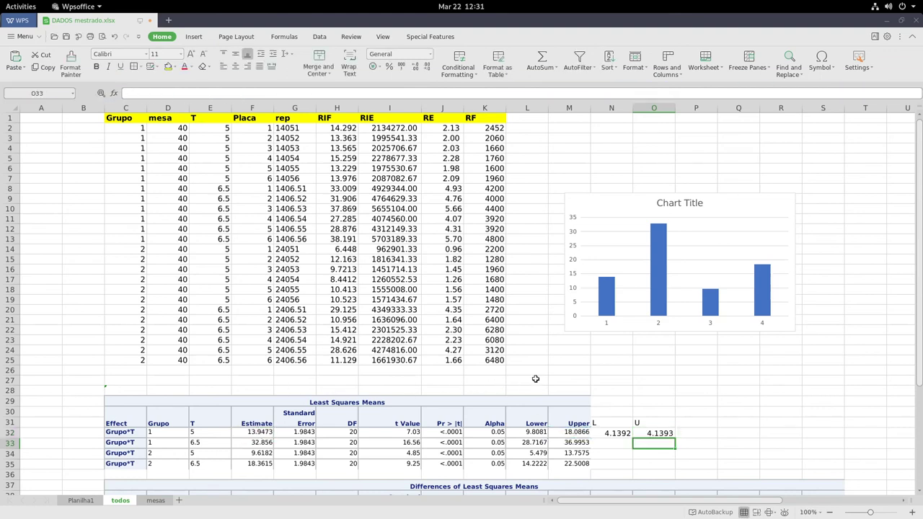
Step: Copy the lower and upper interval distance formulas from N32 and O32 down through row 35
left_click(627, 435)
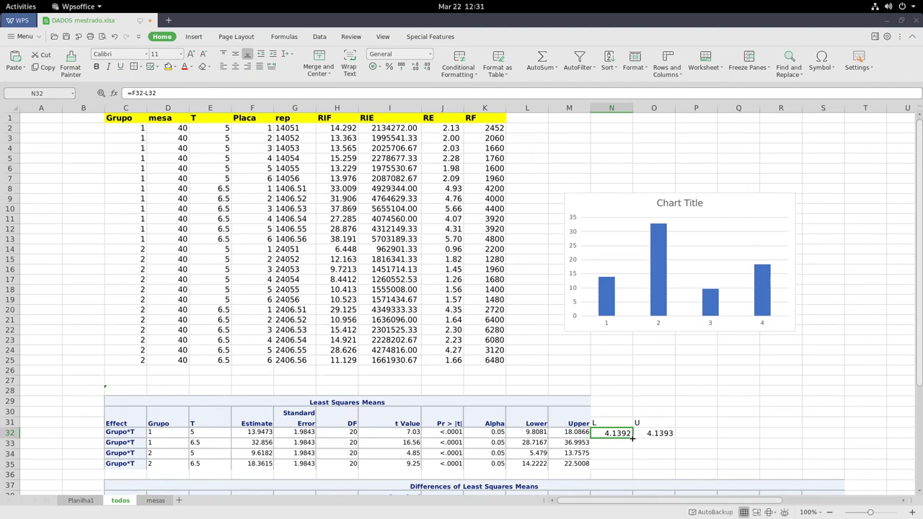
left_click_drag(632, 437, 629, 464)
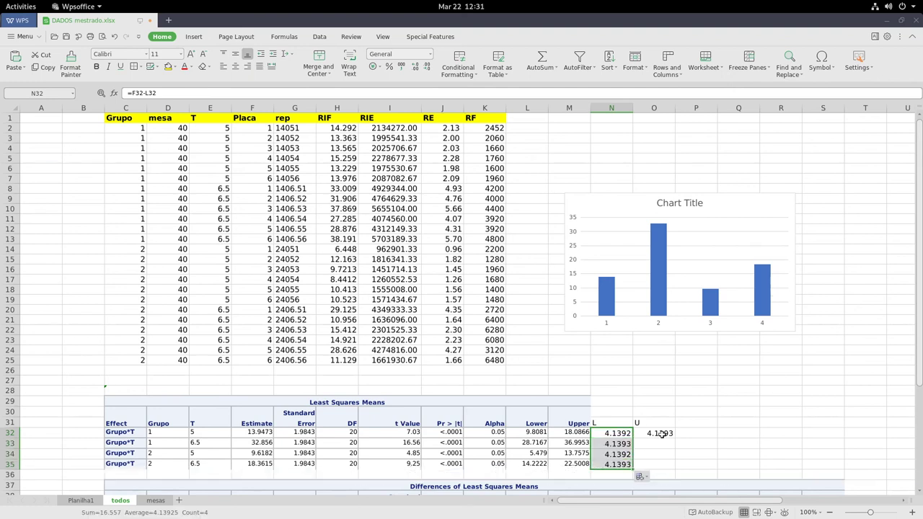
left_click(653, 433)
left_click_drag(676, 437, 671, 464)
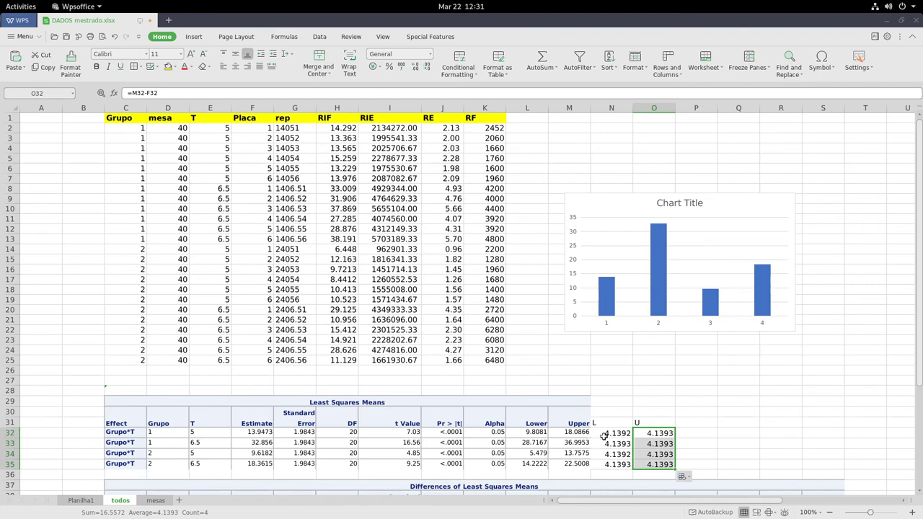
left_click(672, 445)
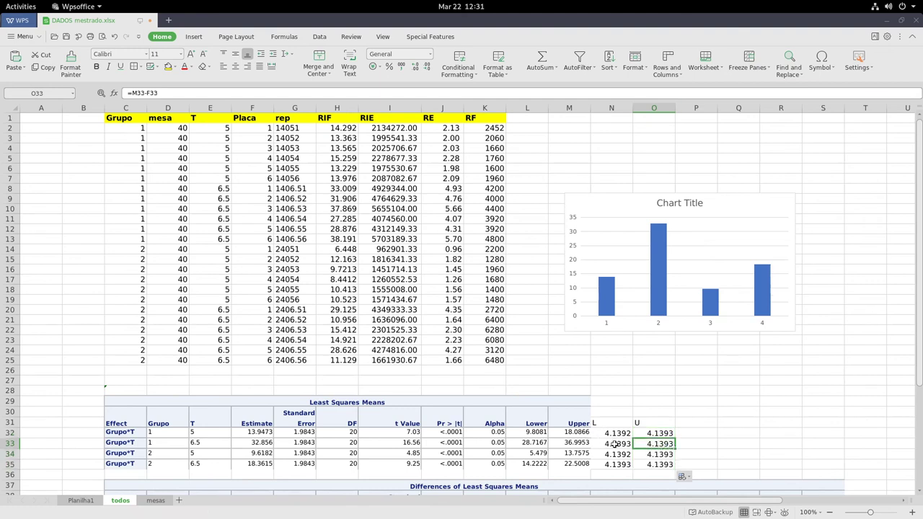
left_click_drag(613, 434, 656, 463)
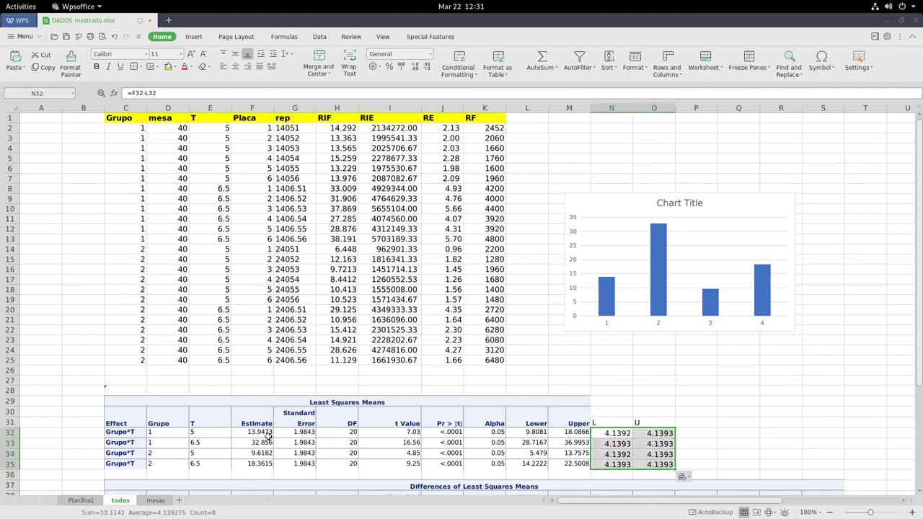
left_click(610, 433)
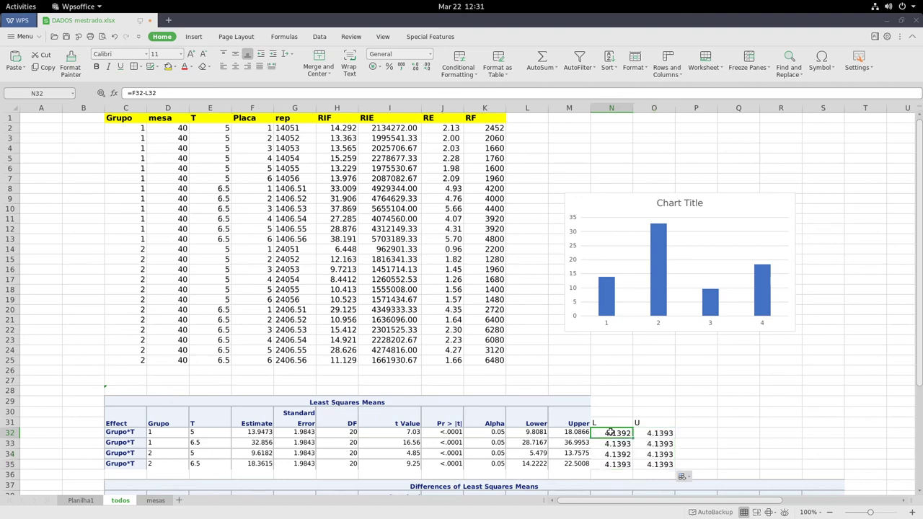
Step: Add vertical error bars to the column chart's series and set their error amount to Custom
left_click(609, 294)
left_click(611, 296)
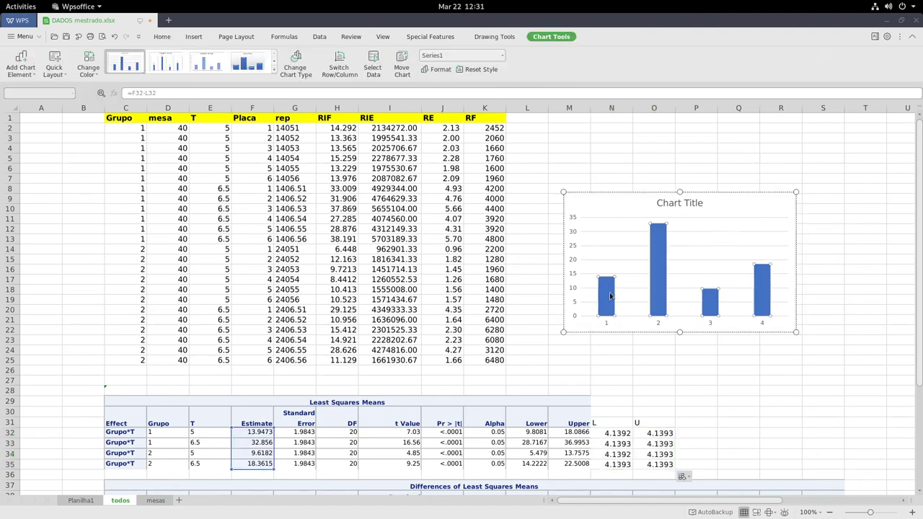
left_click(29, 63)
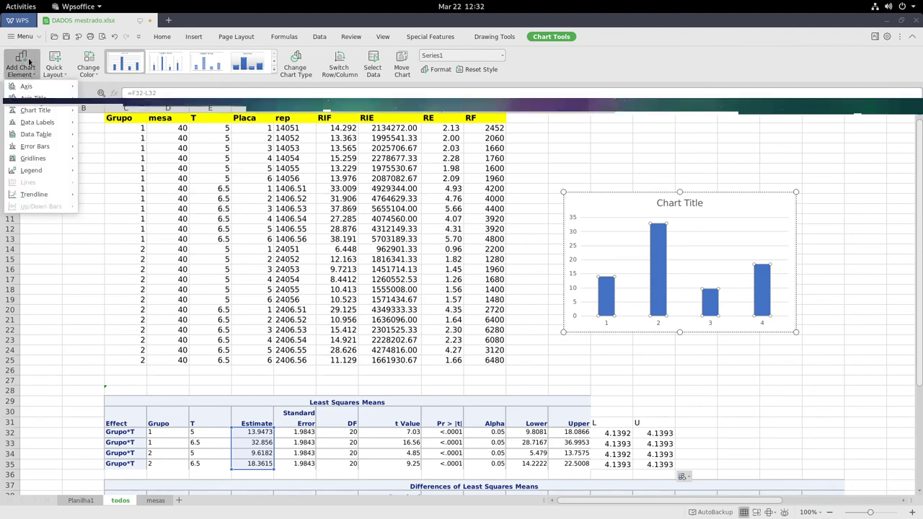
mouse_move(33, 150)
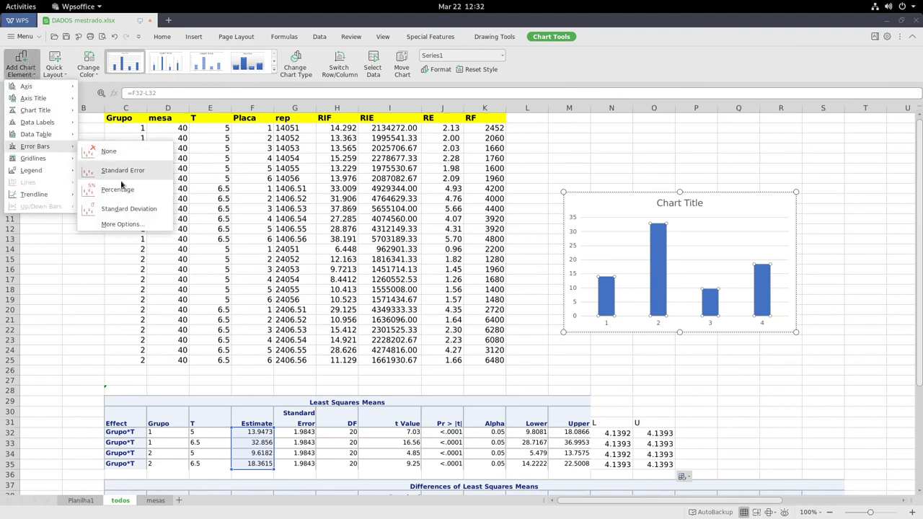
left_click(115, 226)
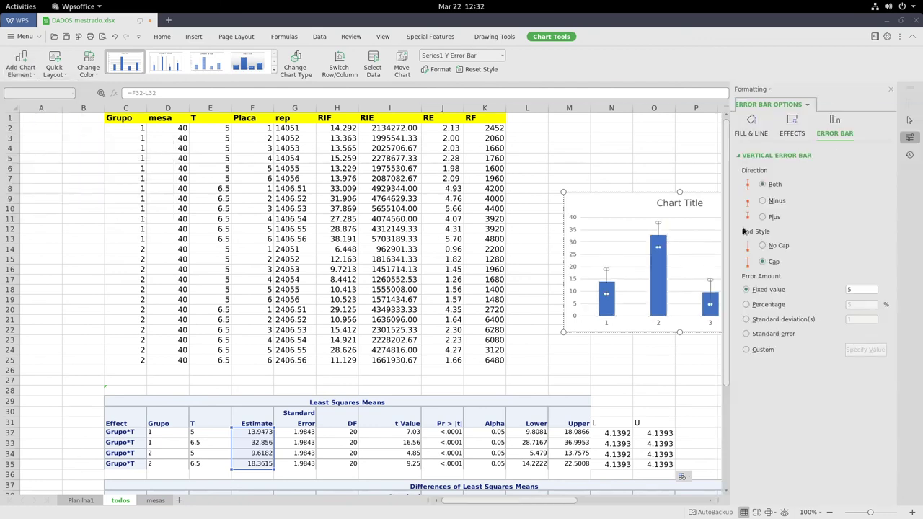
left_click(763, 350)
Step: Specify O32:O35 as the positive and N32:N35 as the negative custom error values of the error bars
left_click(873, 350)
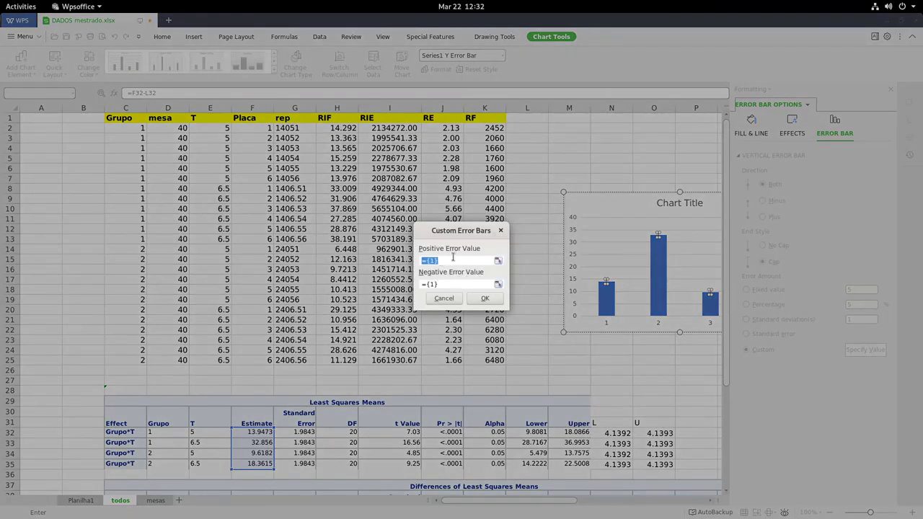
left_click_drag(660, 433, 663, 470)
left_click_drag(445, 284, 418, 282)
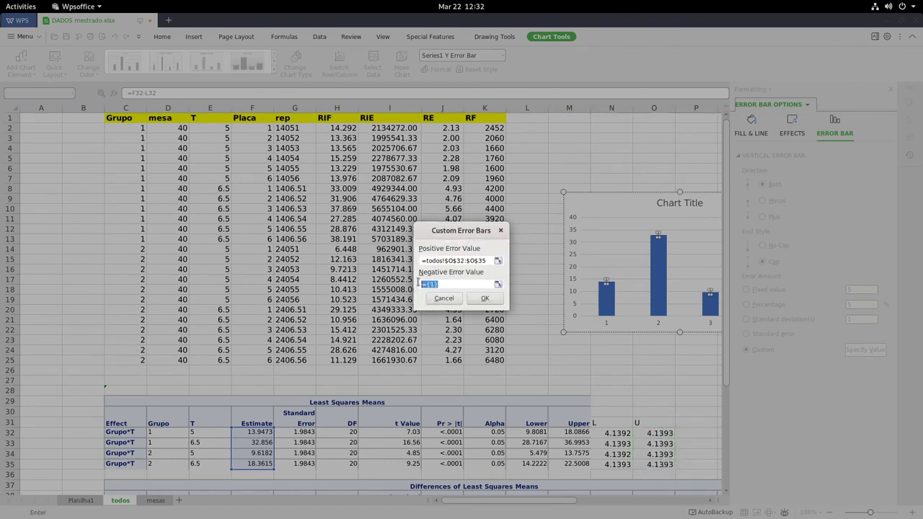
key("BackSpace")
left_click_drag(618, 434, 624, 466)
left_click(487, 298)
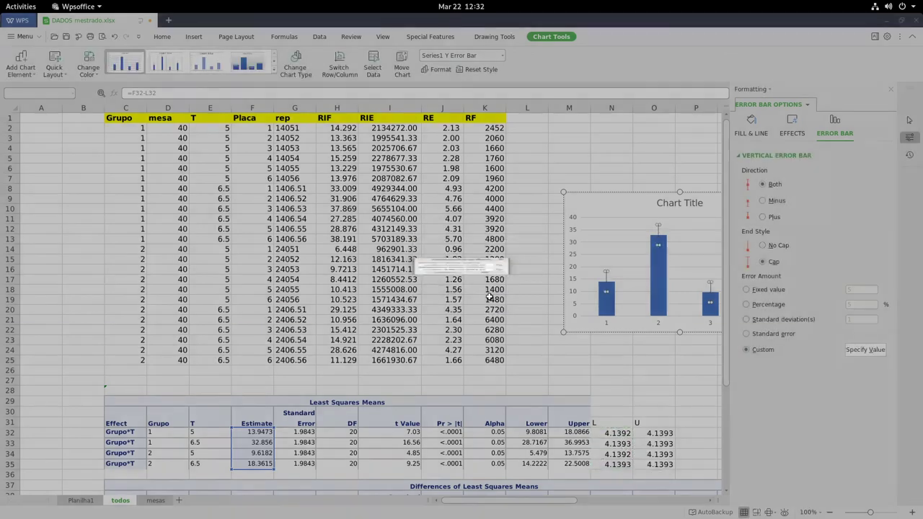
left_click(695, 361)
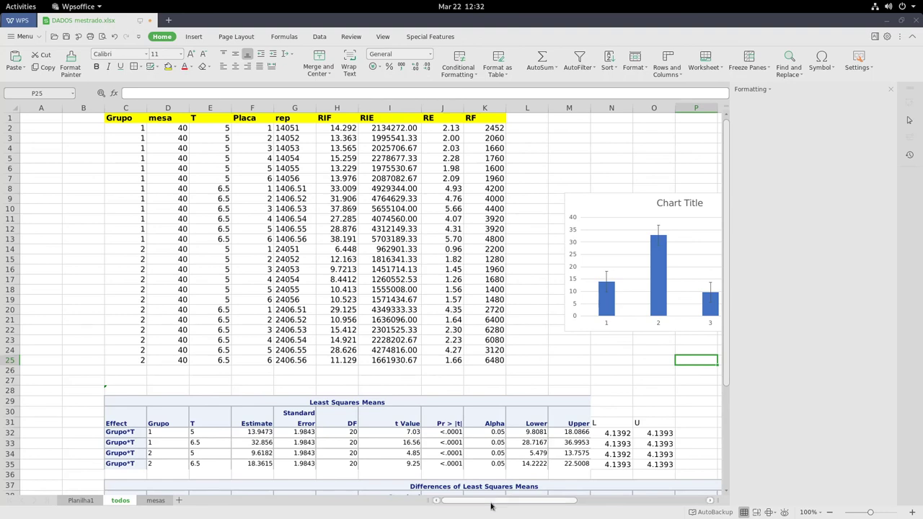
Step: Examine the chart's error bars against the Tukey-adjusted p-values in N40:N45 of the Differences of Least Squares Means table
scroll(528, 505, "right", 4)
scroll(528, 505, "right", 4)
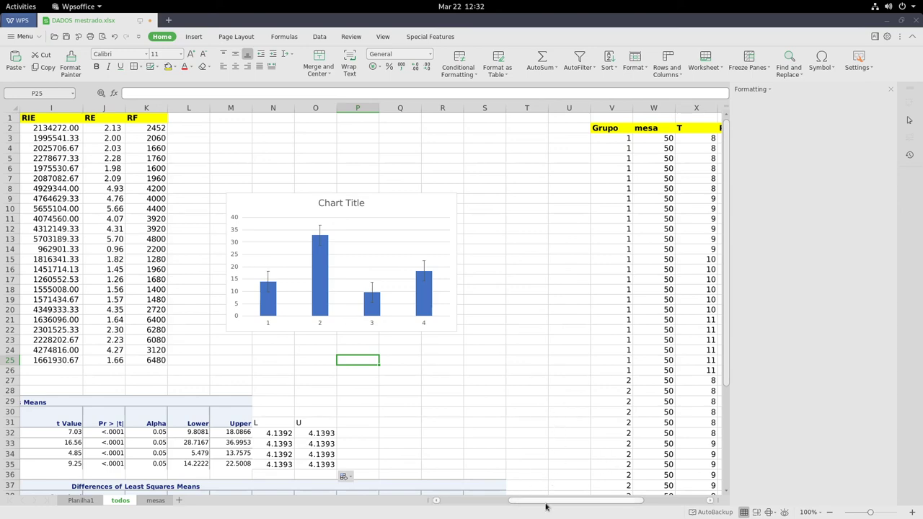
left_click_drag(548, 504, 515, 503)
scroll(344, 366, "down", 3)
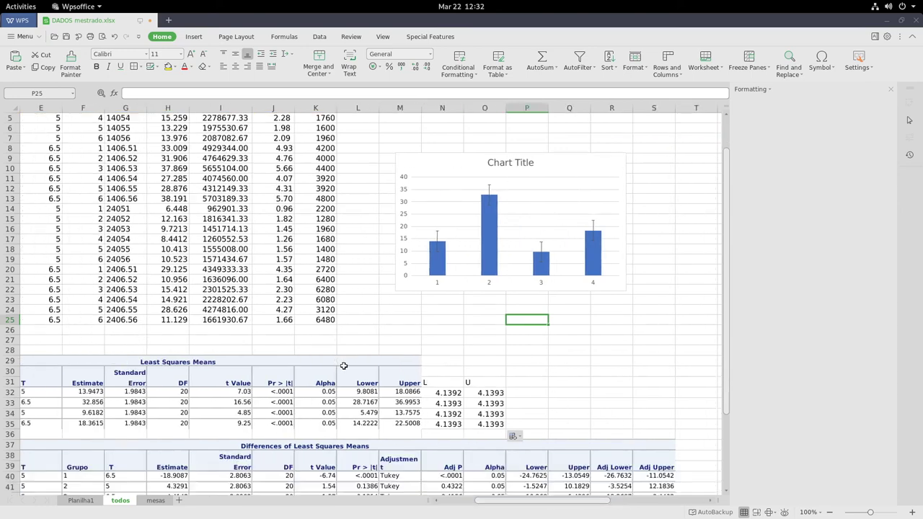
scroll(344, 366, "down", 2)
left_click_drag(448, 374, 451, 432)
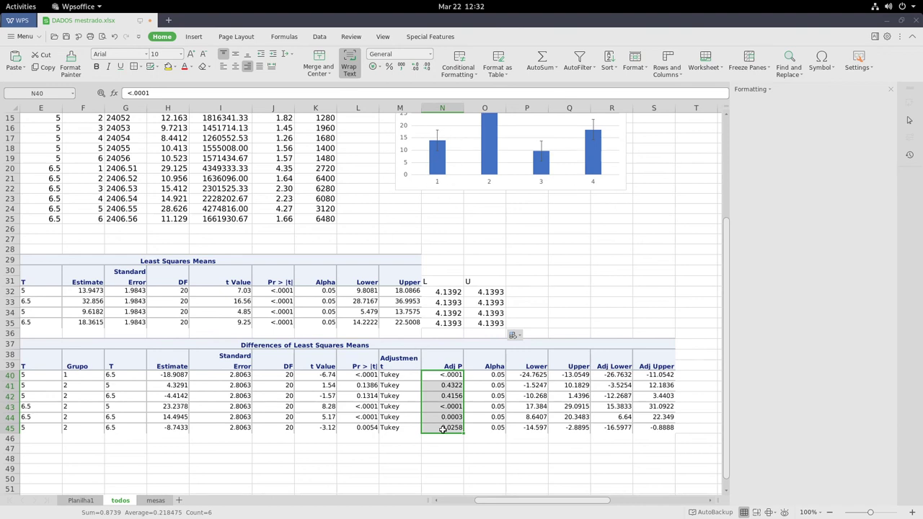
scroll(577, 257, "up", 5)
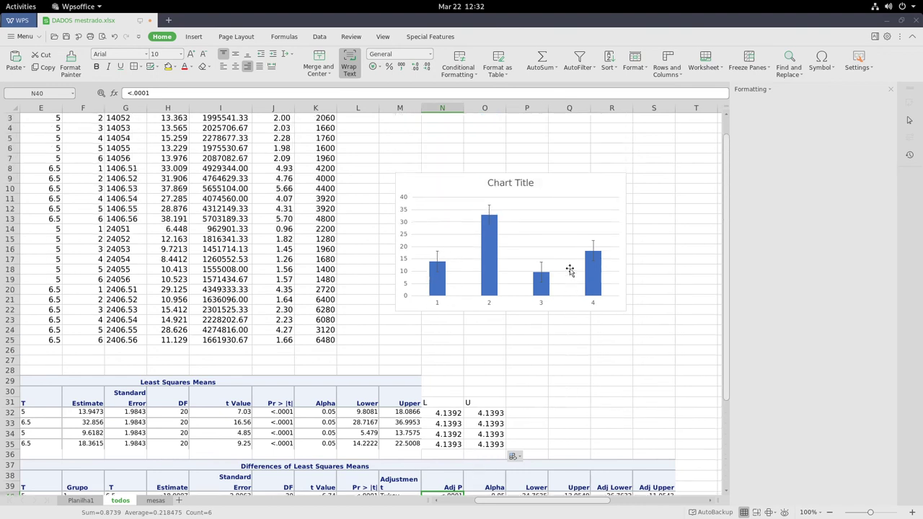